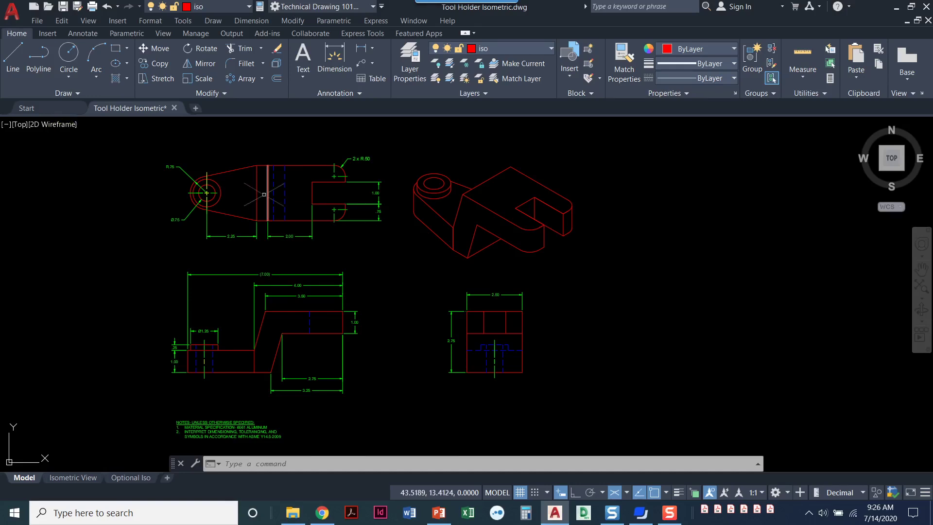
- Create a new layer named Cutting Plane
scroll(152, 218, "up", 5)
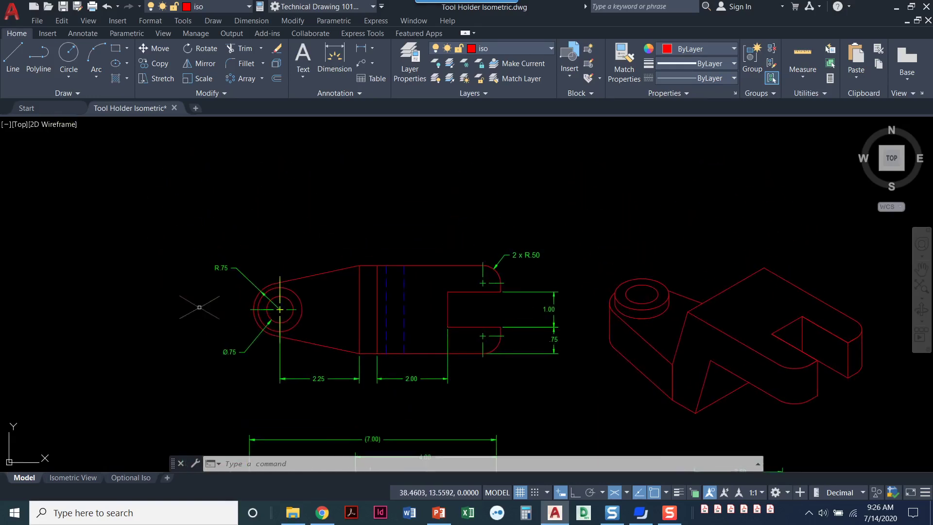
mouse_move(152, 219)
middle_mouse_down()
mouse_move(153, 266)
mouse_move(138, 264)
middle_mouse_up()
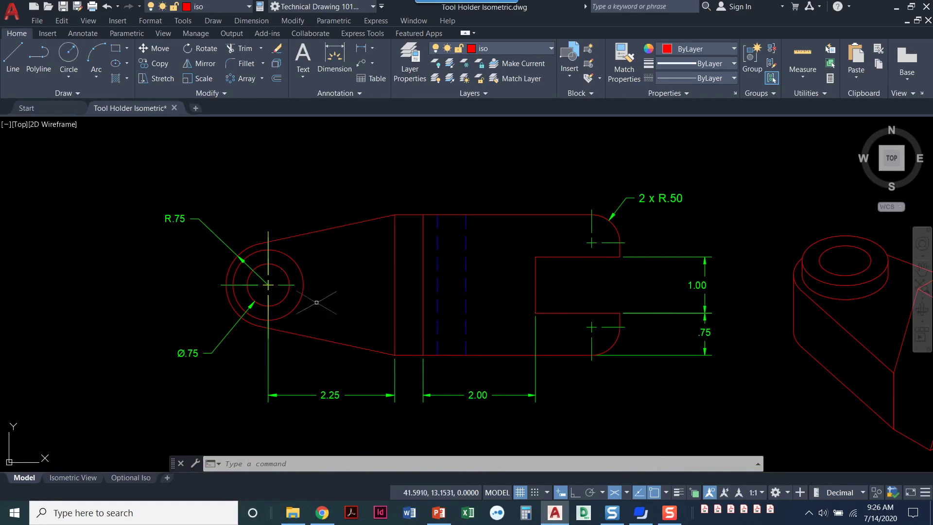
left_click(407, 77)
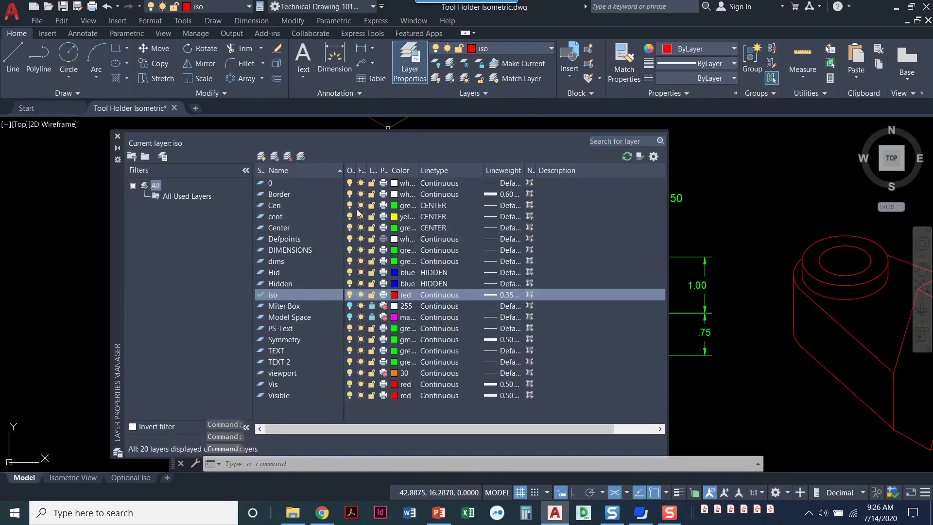
left_click(261, 157)
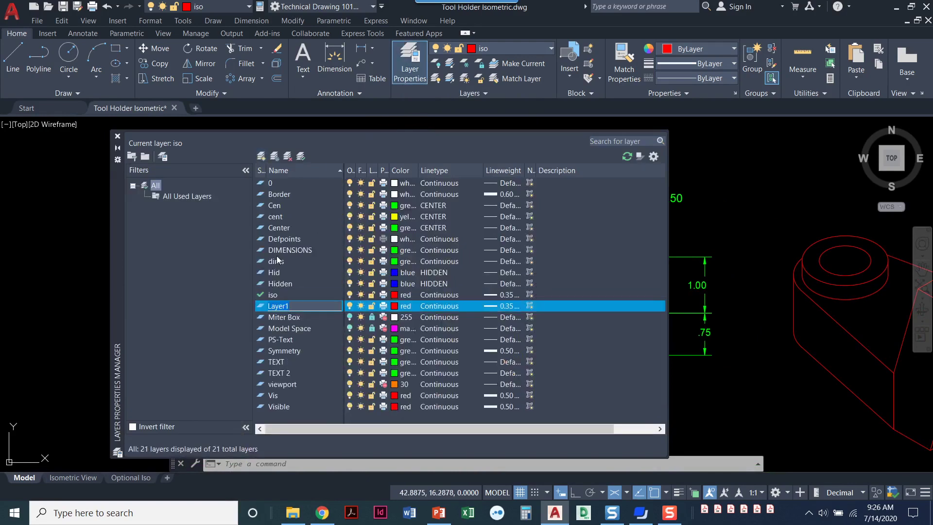
type("Cutting Plane")
- Load the DASHEDX2 linetype and assign it to the Cutting Plane layer
left_click(443, 307)
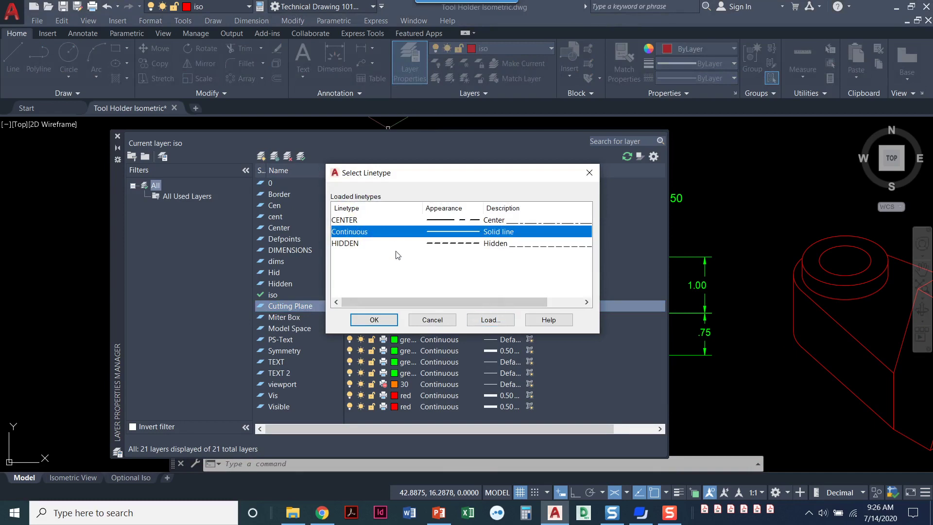
left_click(501, 325)
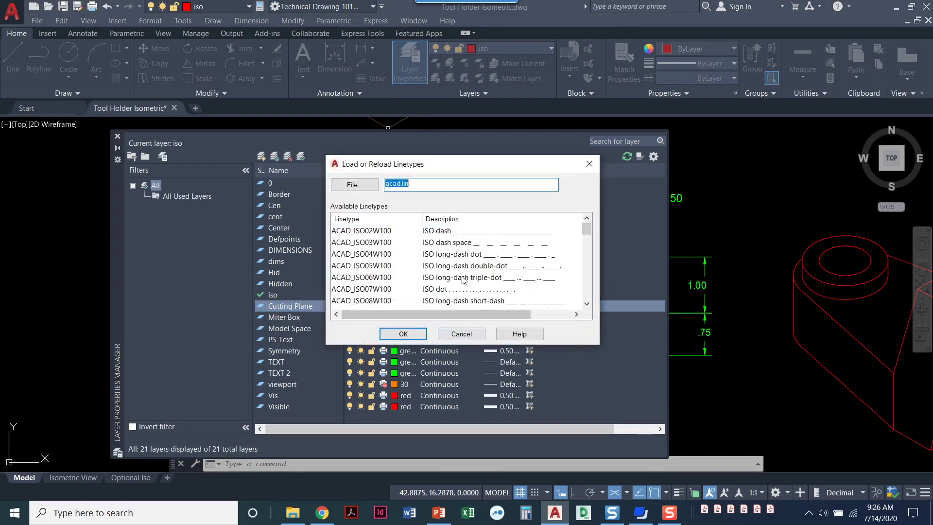
scroll(463, 274, "down", 4)
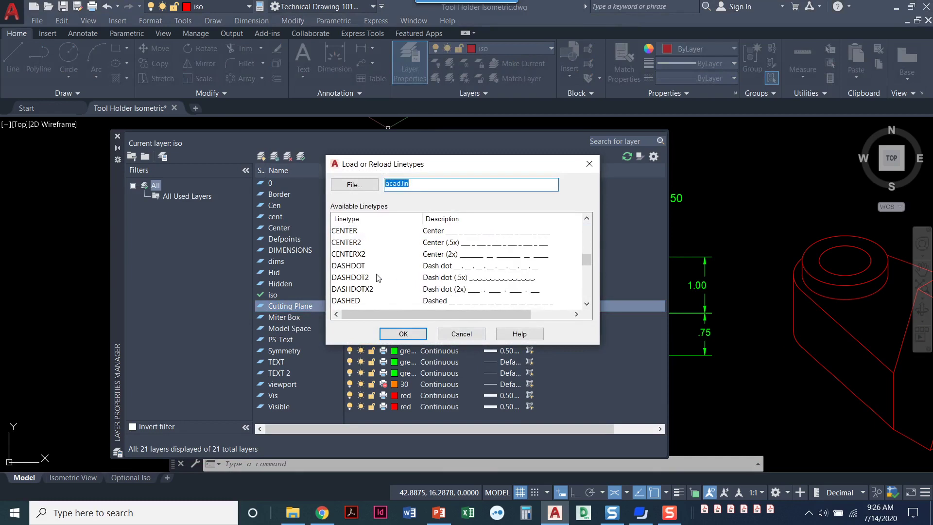
scroll(364, 290, "down", 2)
scroll(374, 285, "down", 1)
scroll(374, 286, "up", 2)
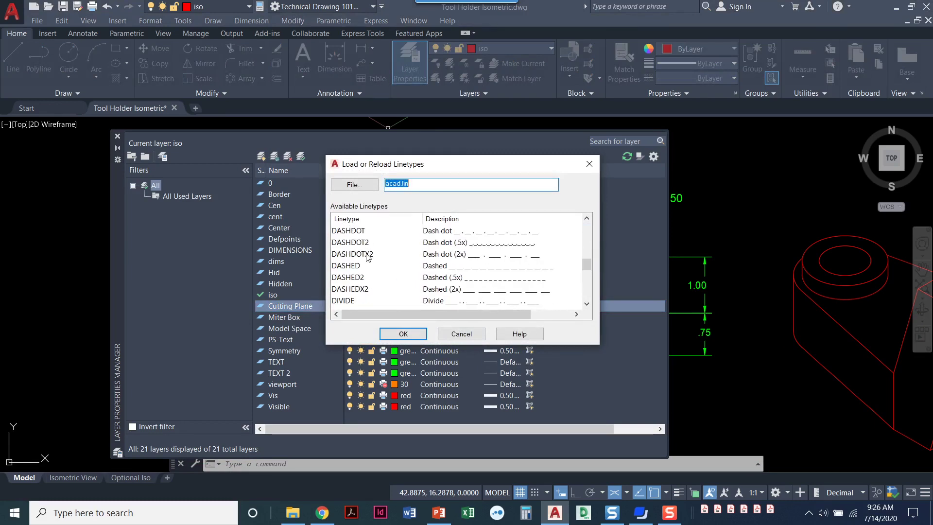
left_click(353, 288)
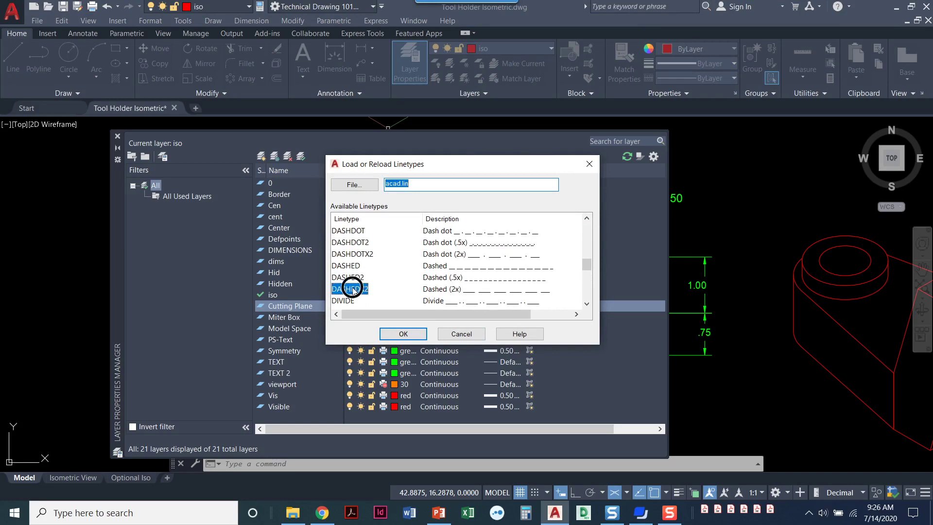
left_click(411, 335)
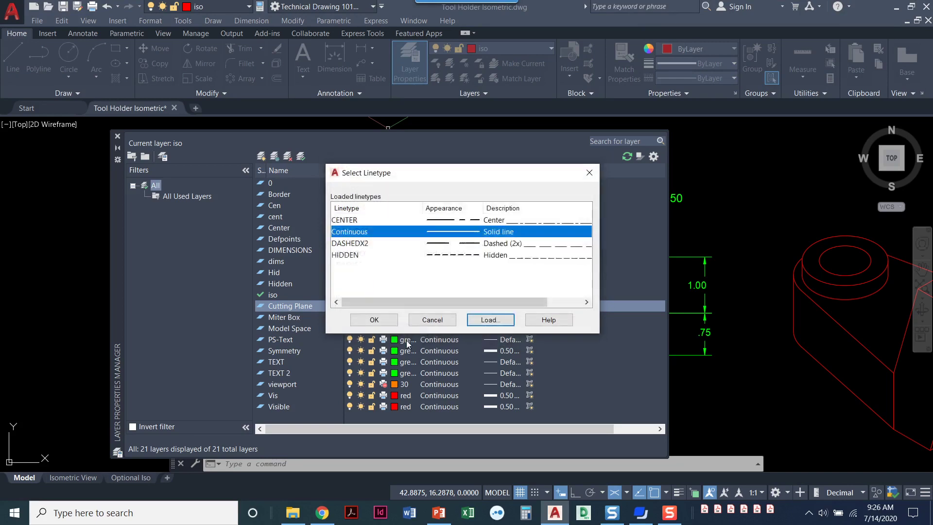
left_click(360, 243)
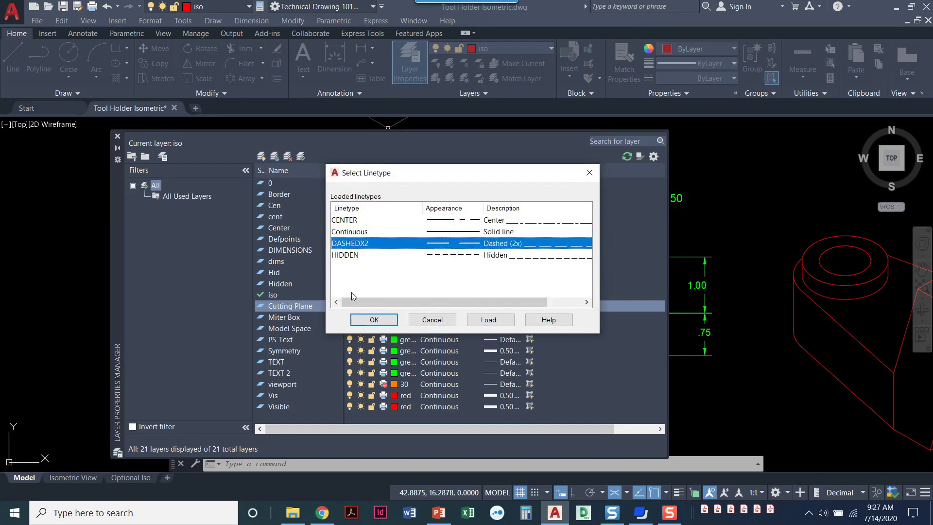
left_click(367, 320)
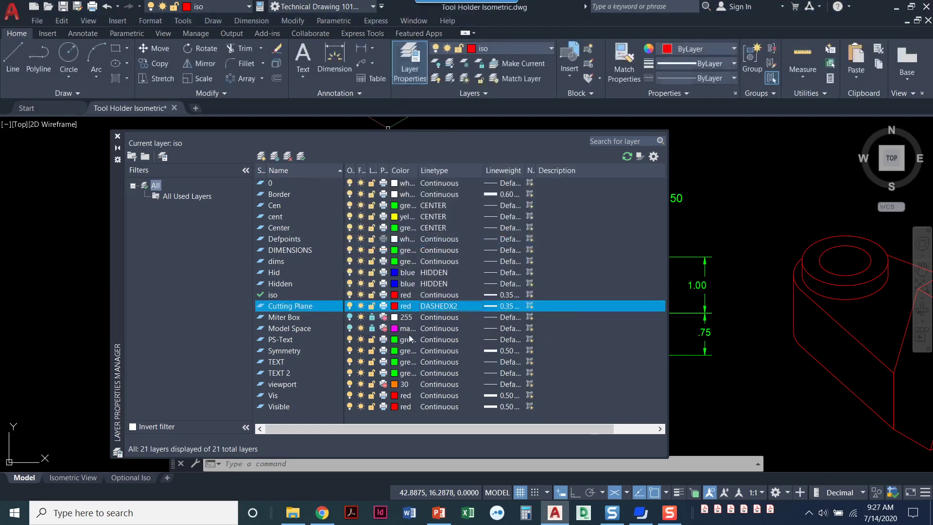
- Set the Cutting Plane layer's lineweight to 0.60 mm and close the layer manager
left_click(508, 305)
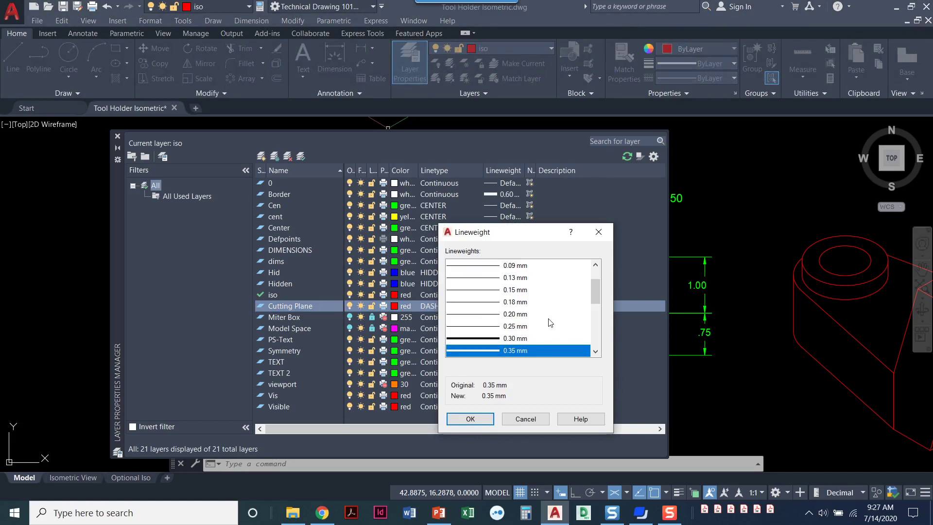
scroll(550, 323, "down", 3)
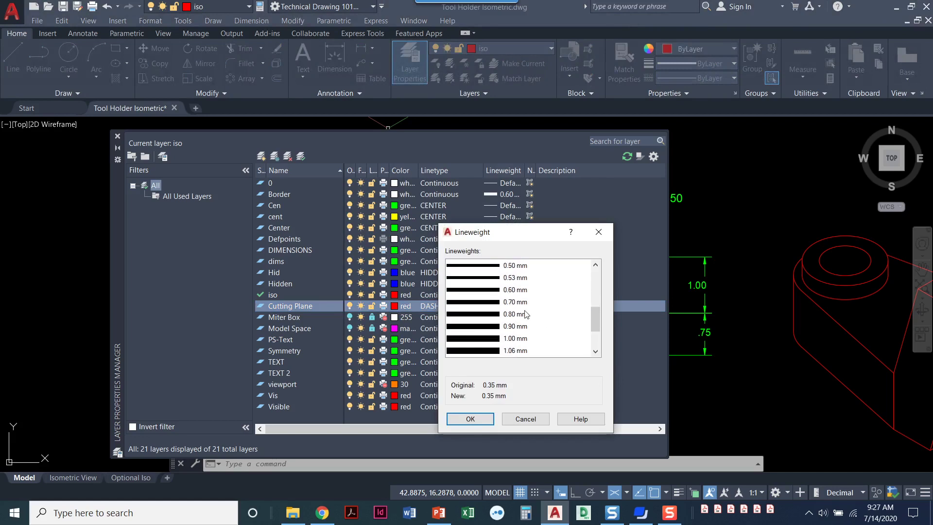
left_click(471, 290)
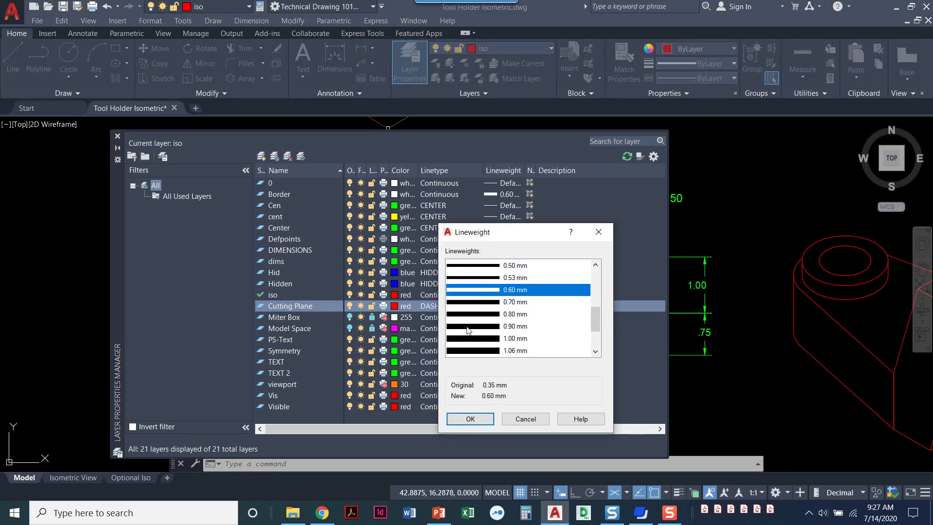
left_click(470, 419)
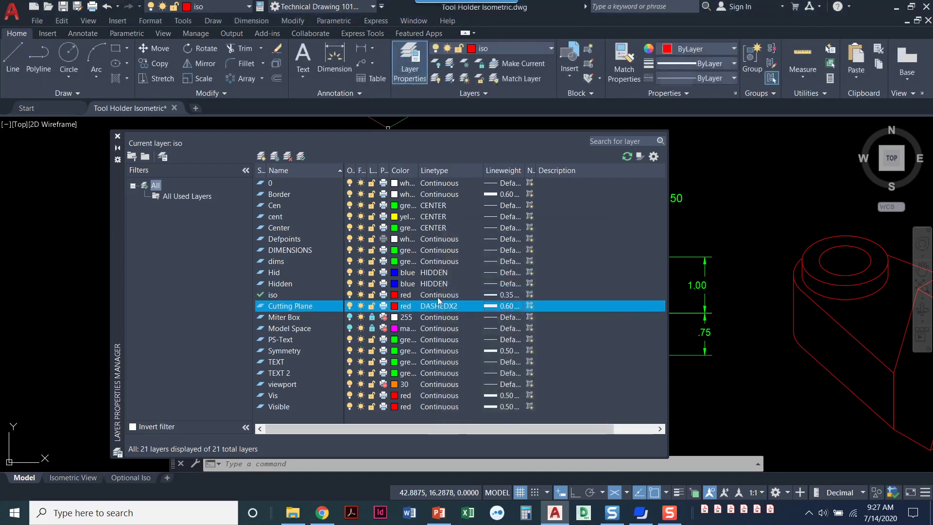
left_click(118, 137)
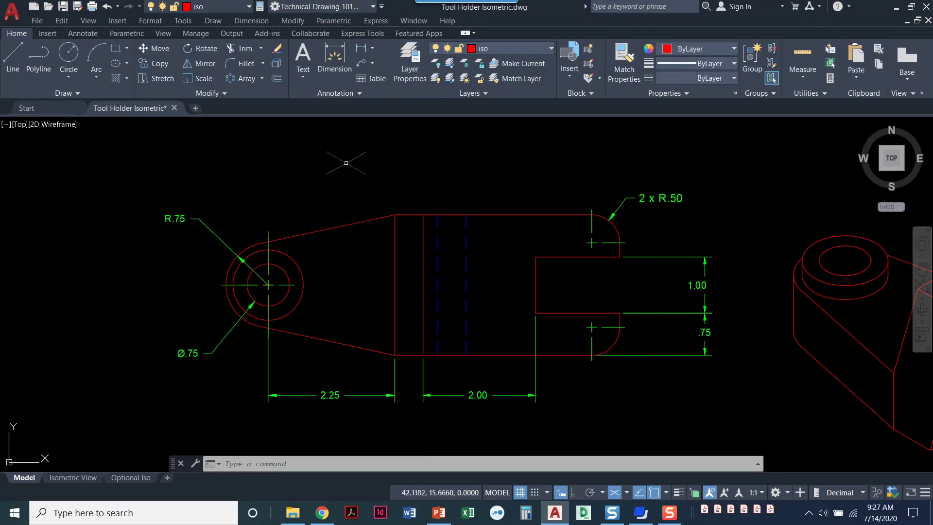
- Make Cutting Plane the current layer and change its color to cyan, index color 4
left_click(517, 48)
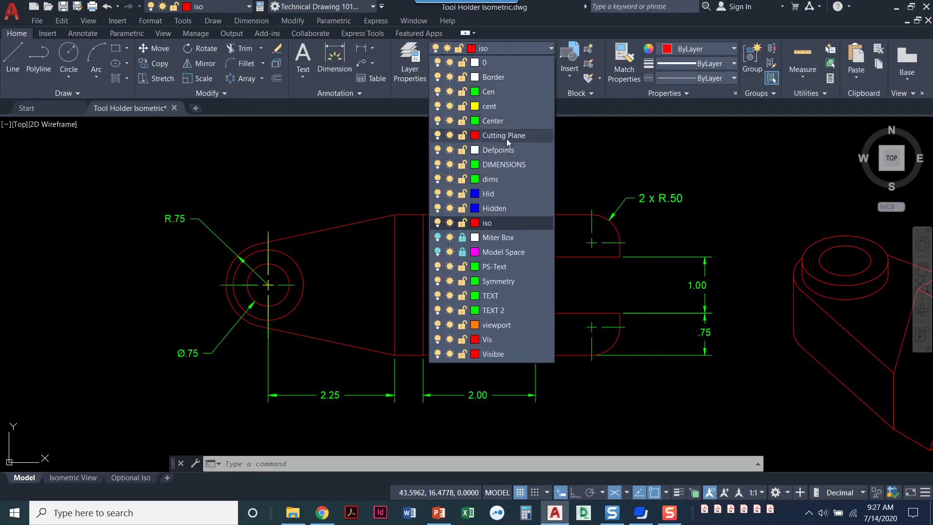
left_click(505, 136)
left_click(414, 71)
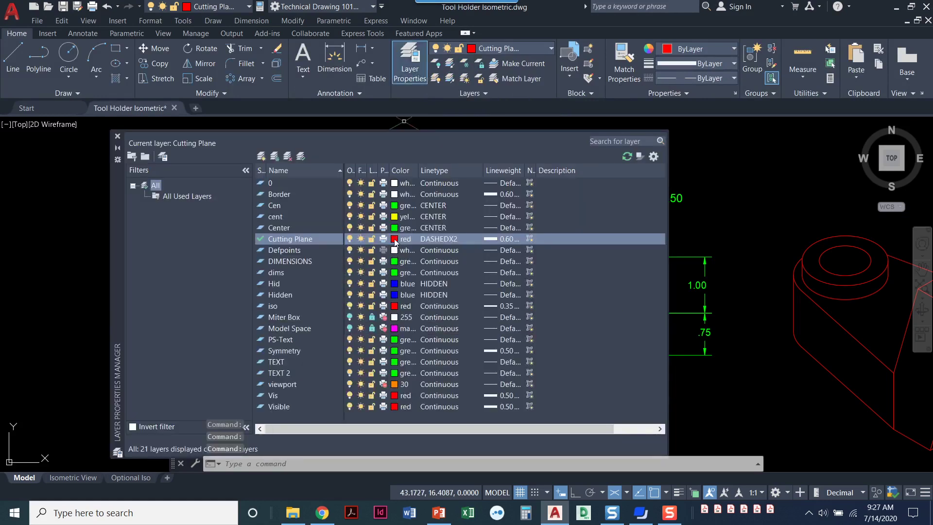
left_click(396, 239)
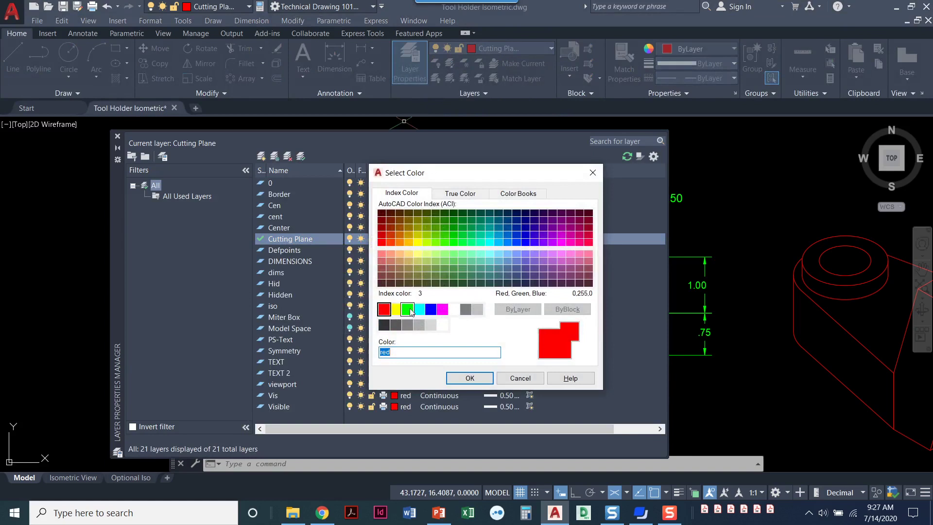
left_click(419, 309)
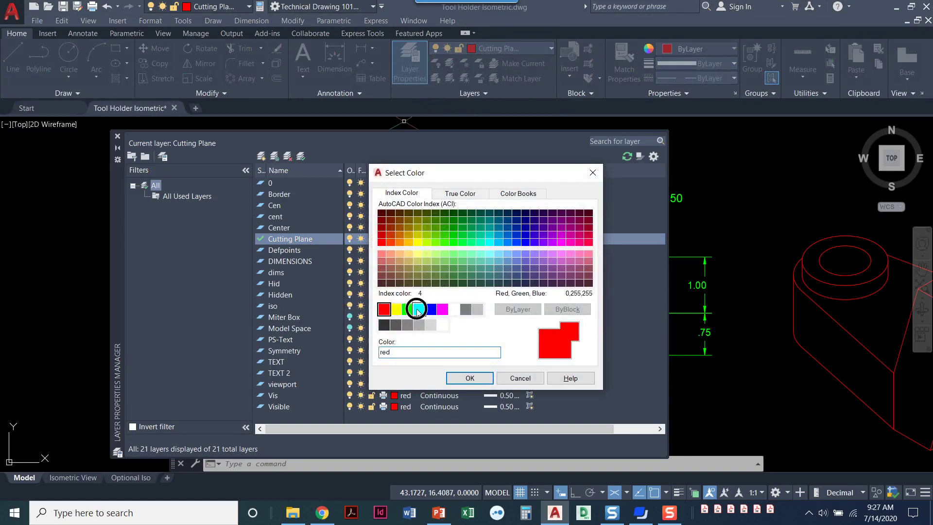
left_click(464, 378)
left_click(117, 136)
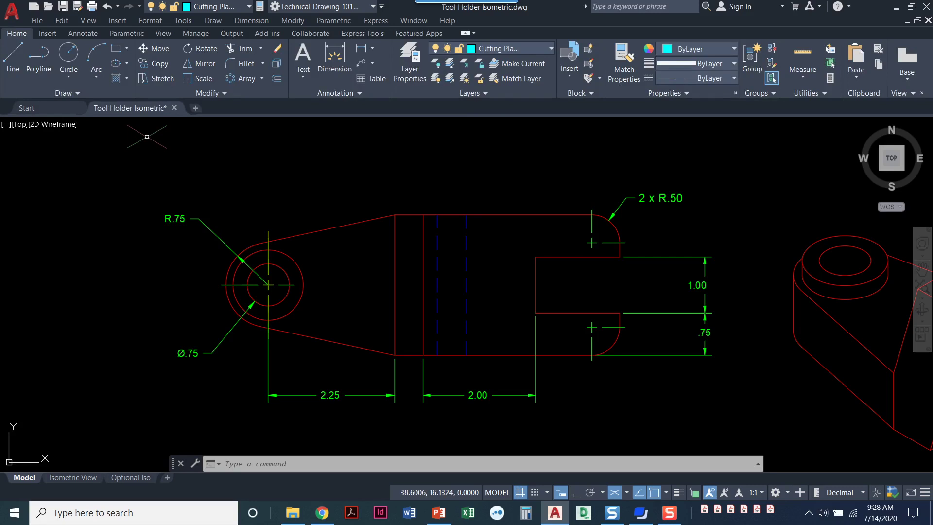
- Draw an upward-pointing three-sided polygon, inscribed in a circle of about 0.1 radius, above and left of the R.75 label, with Ortho on
mouse_move(138, 194)
middle_mouse_down()
mouse_move(217, 189)
mouse_move(187, 179)
middle_mouse_up()
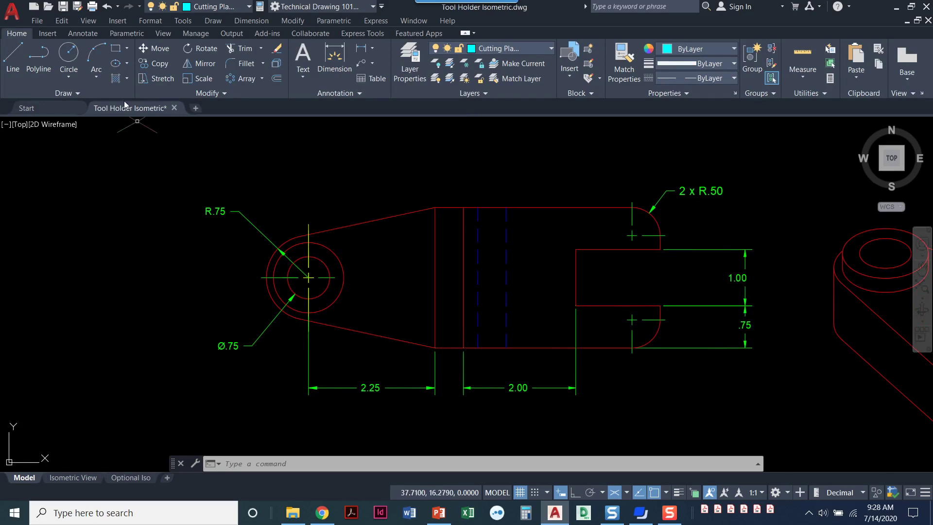
left_click(128, 48)
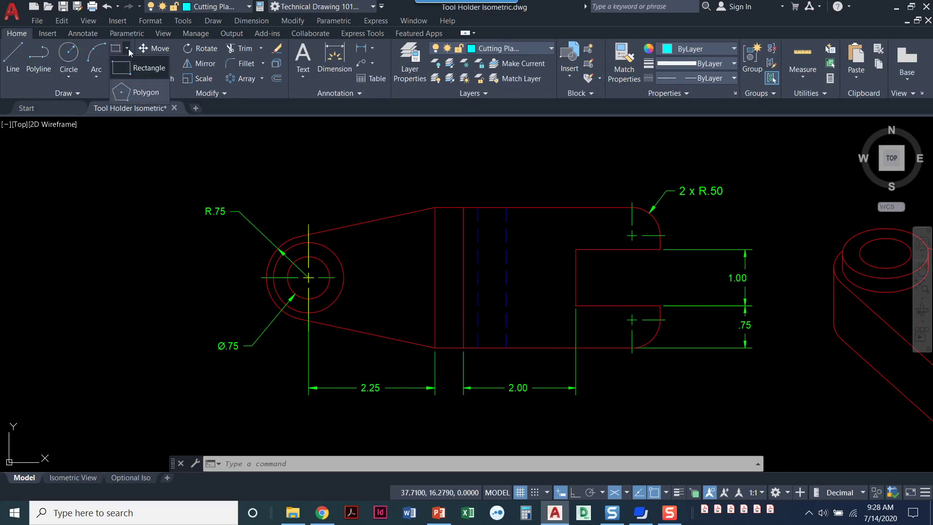
left_click(141, 95)
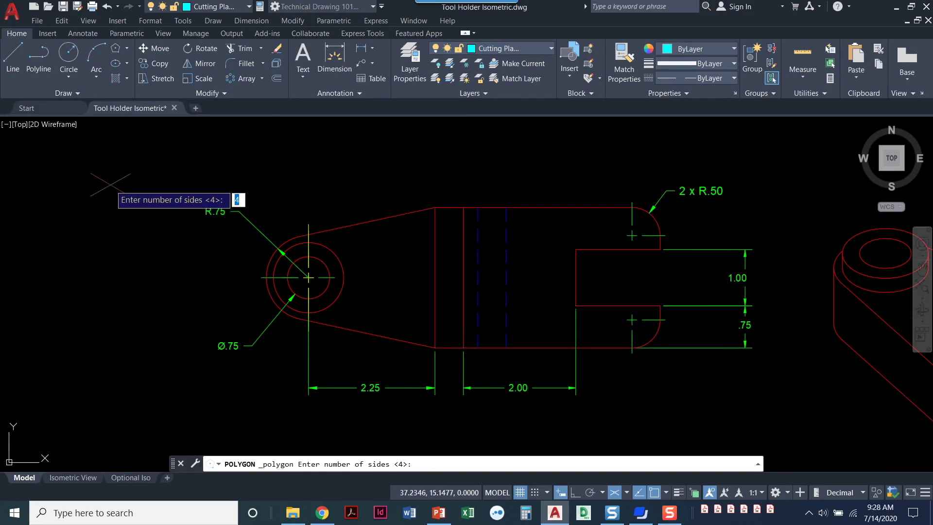
type("3")
key("Return")
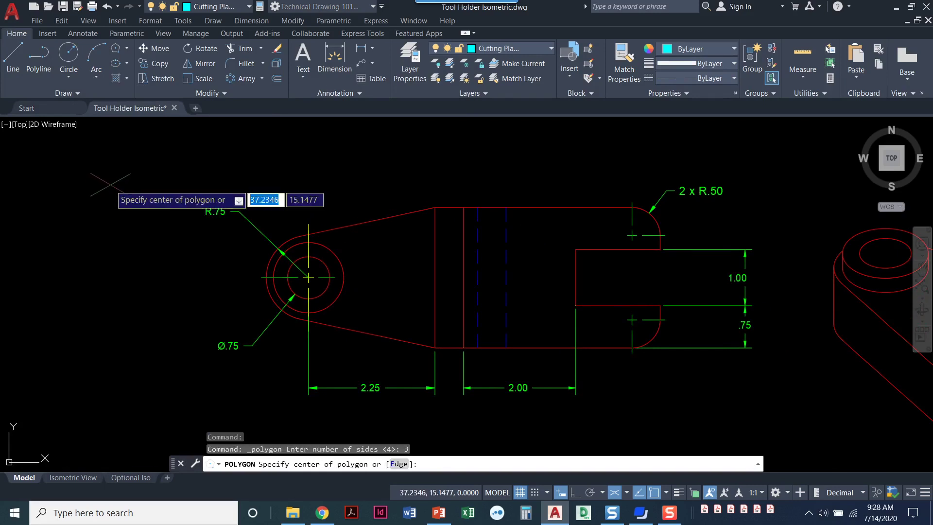
left_click(110, 190)
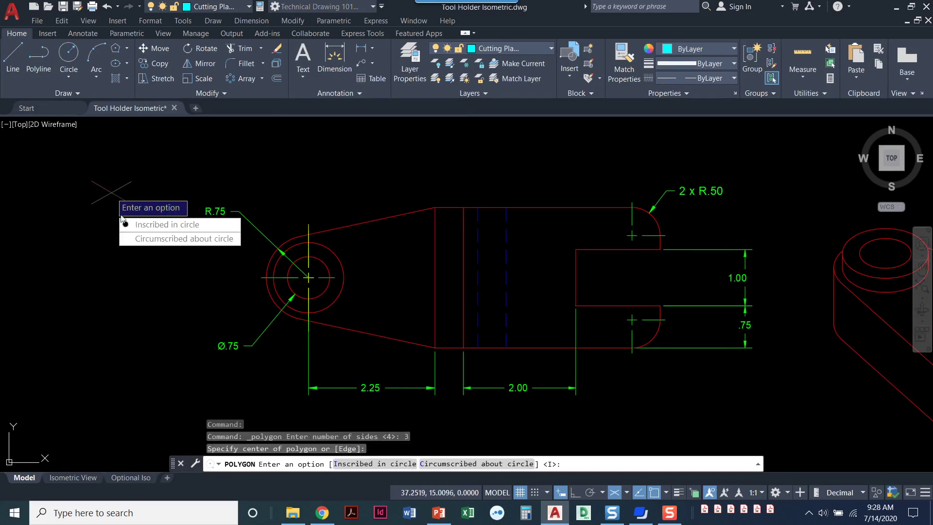
left_click(146, 227)
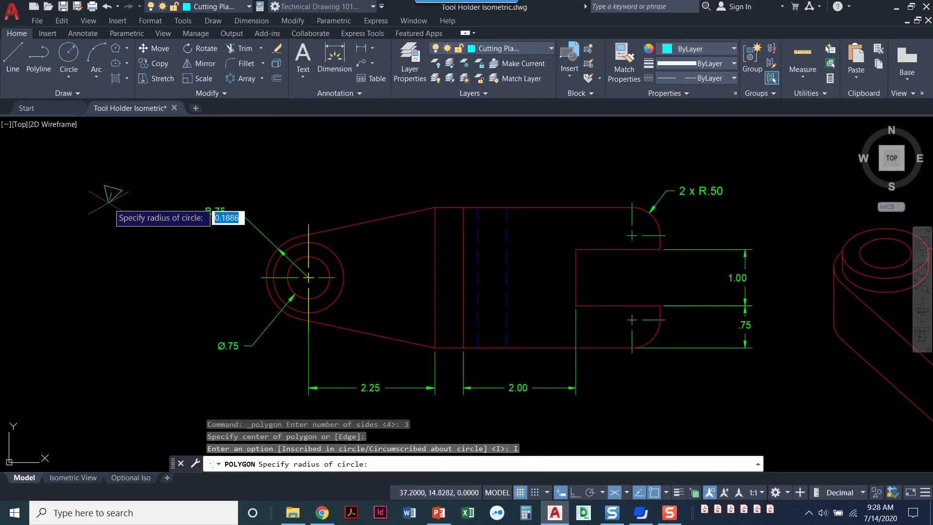
key("F8")
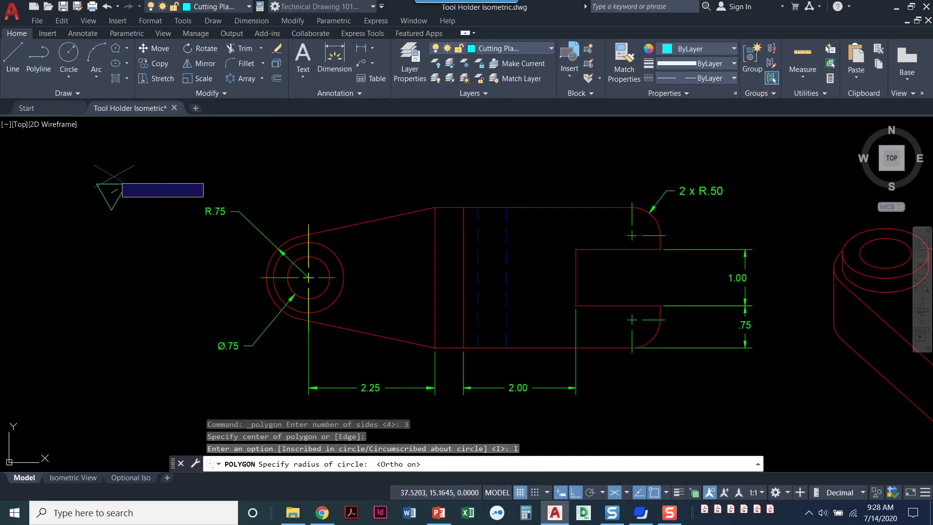
scroll(111, 192, "up", 4)
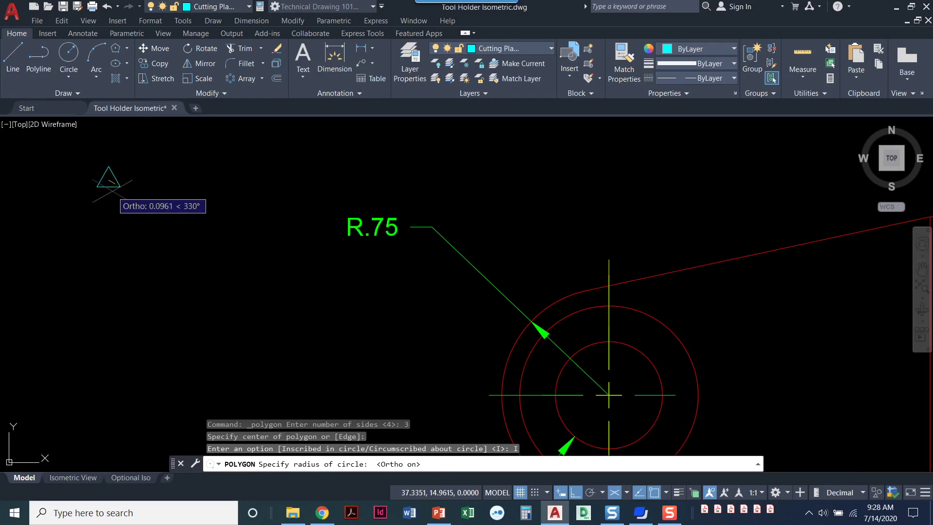
left_click(111, 193)
- Fill the small triangle with a solid hatch
type("h")
key("Return")
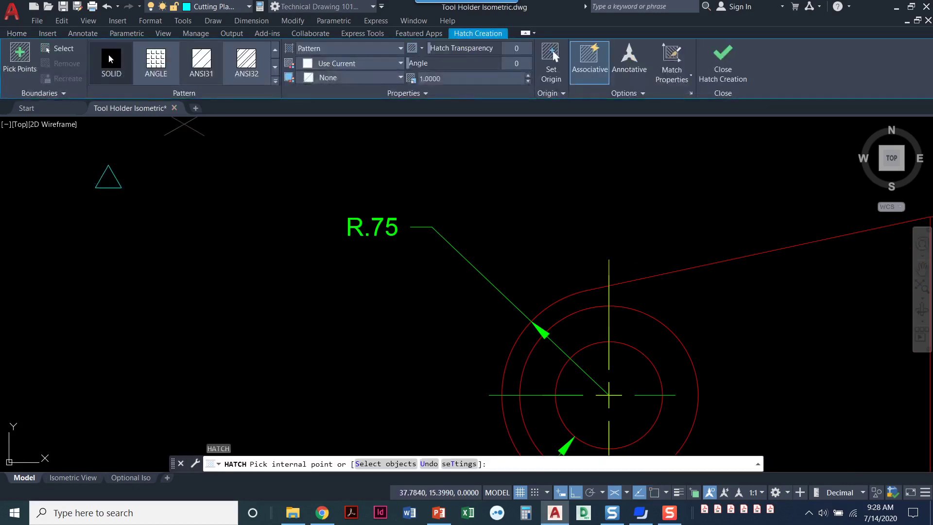
left_click(108, 179)
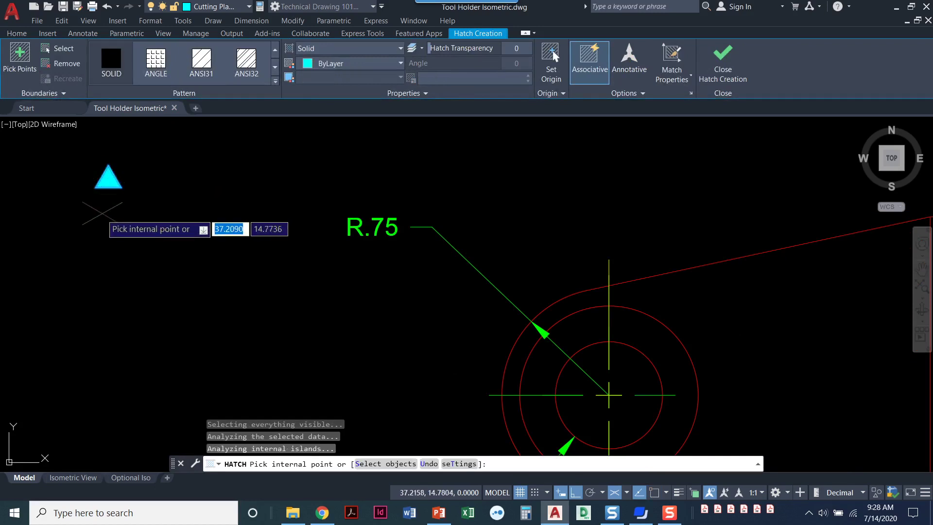
key("Return")
type("l")
key("Return")
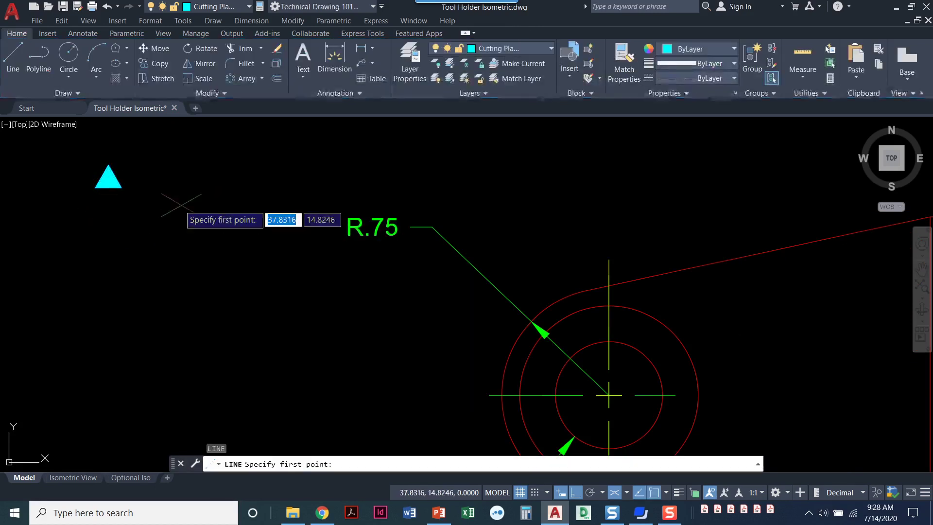
left_click(108, 186)
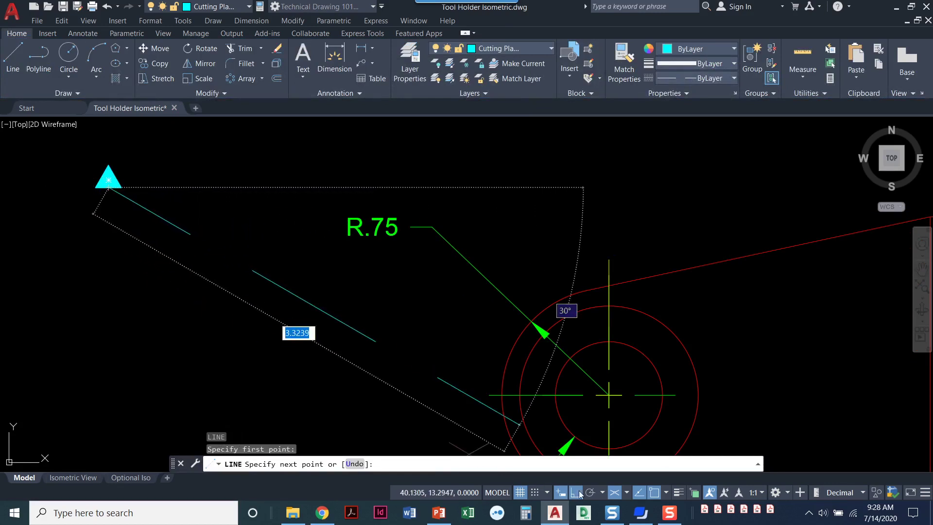
left_click(616, 492)
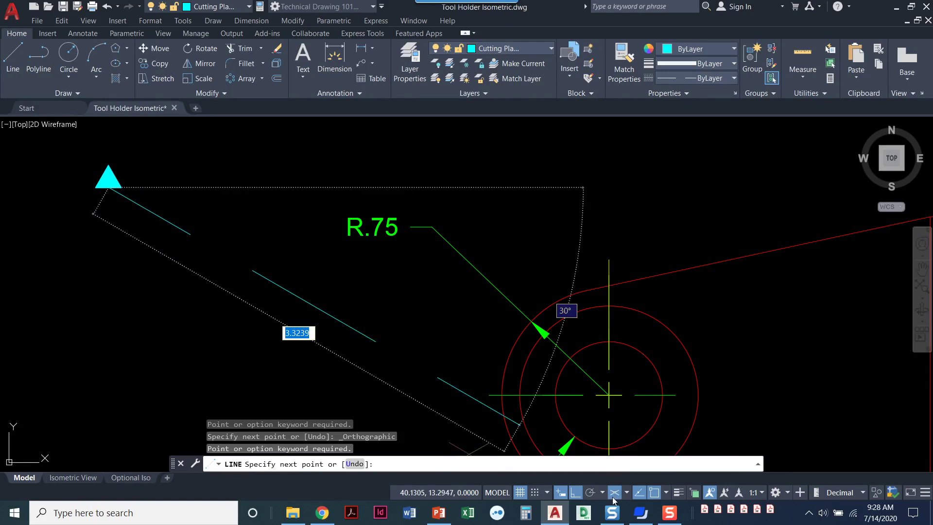
key("Escape")
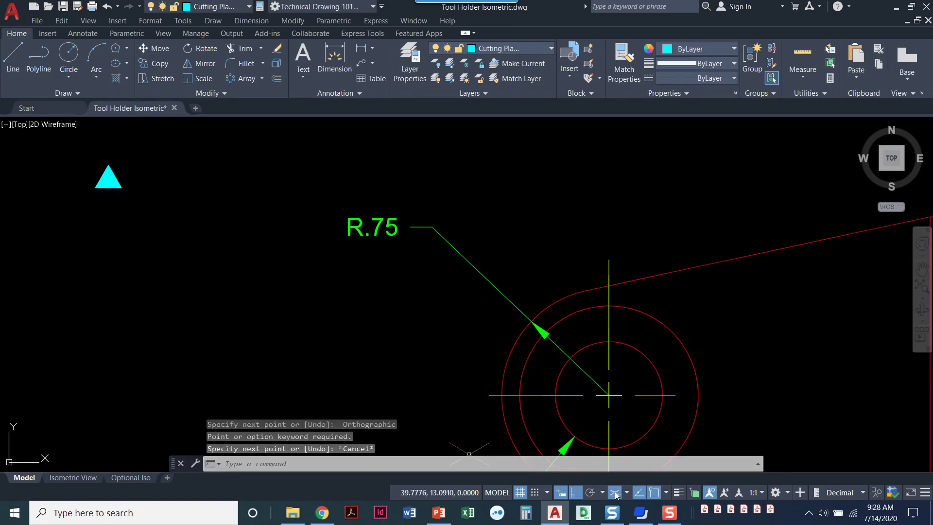
- Turn off isometric drafting and draw a vertical line about 0.45 long straight down from the midpoint of the filled triangle's base
left_click(615, 492)
type("l")
key("Return")
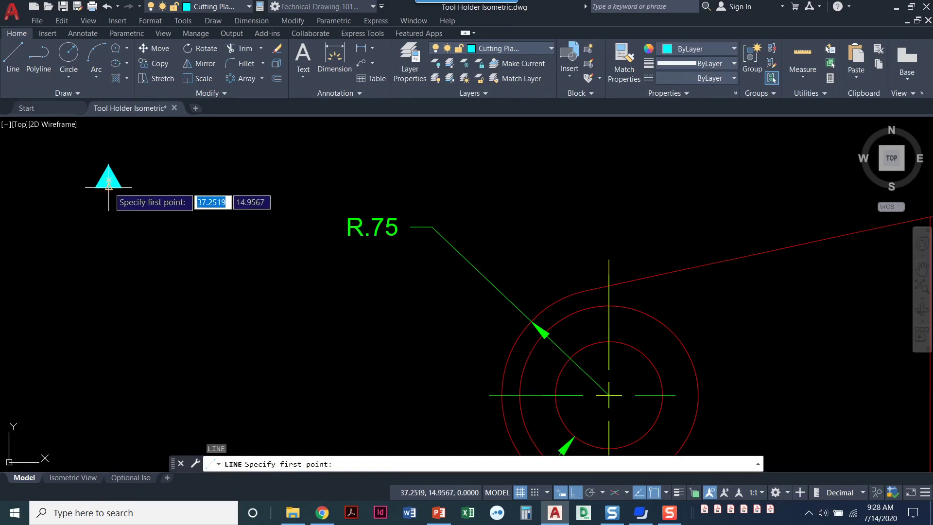
left_click(107, 187)
left_click(108, 251)
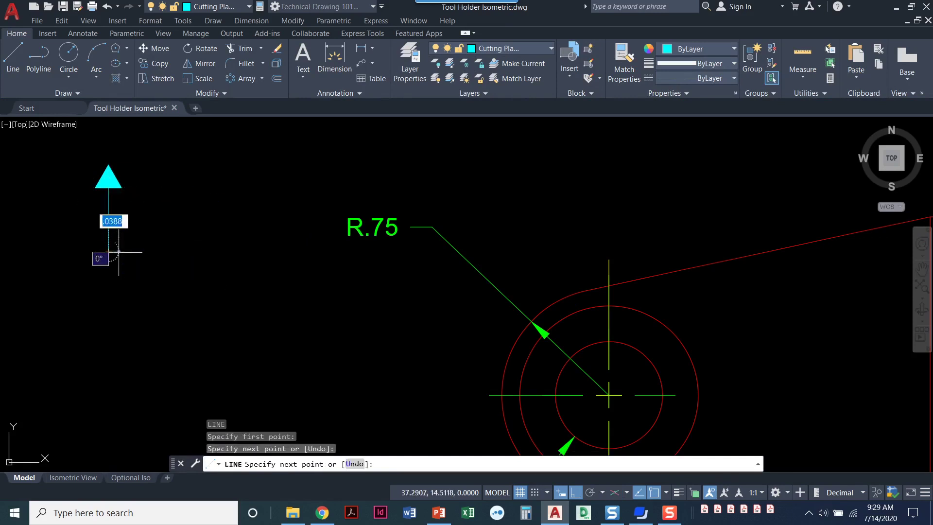
key("Escape")
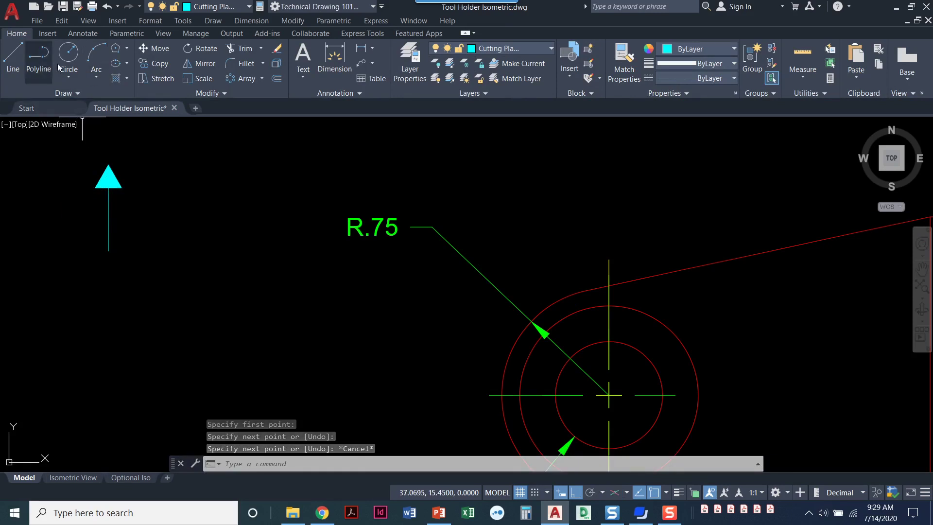
- Draw a vertical polyline about 0.93 long just right of the small arrow, with starting and ending width 0
left_click(38, 61)
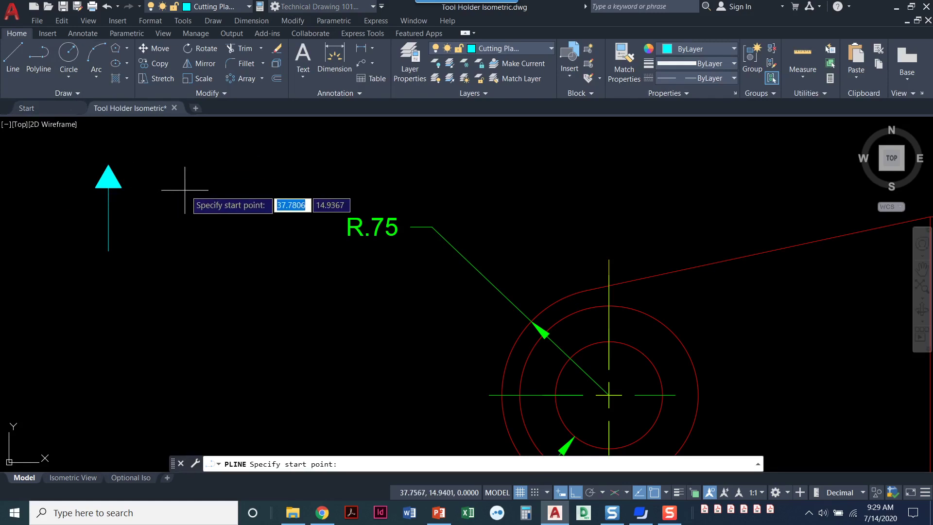
left_click(200, 183)
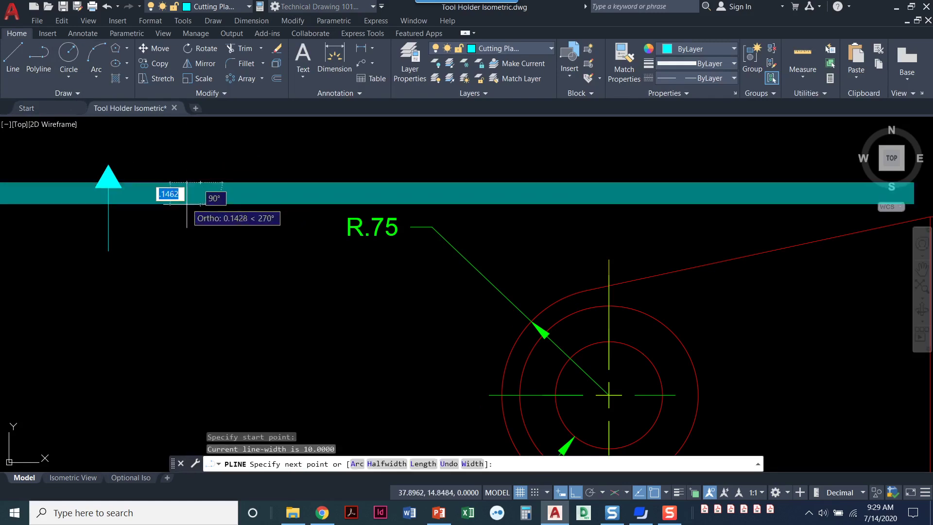
scroll(214, 222, "down", 5)
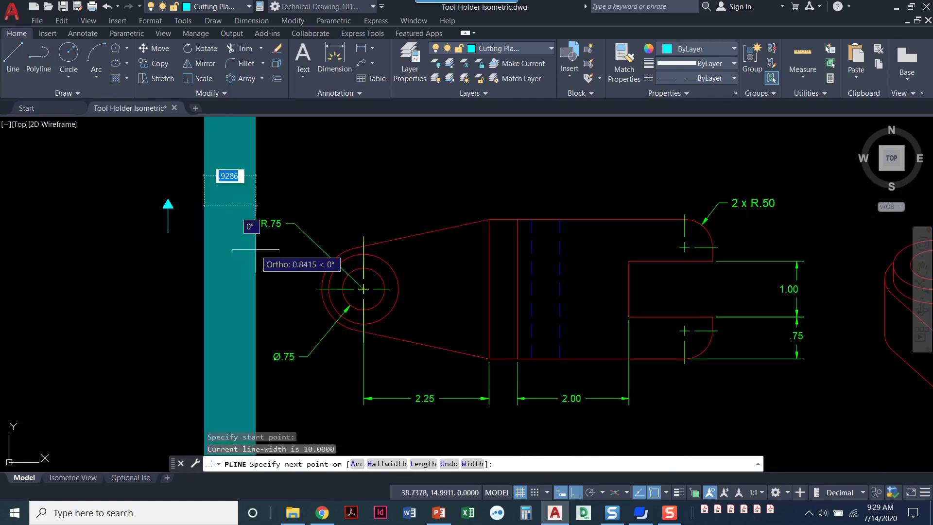
scroll(220, 258, "up", 2)
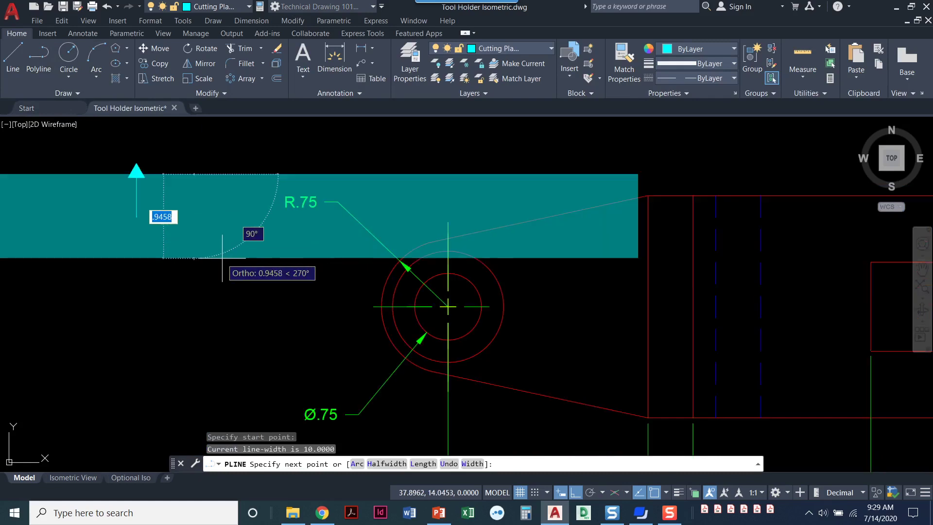
scroll(220, 258, "down", 2)
middle_click_drag(229, 250, 310, 262)
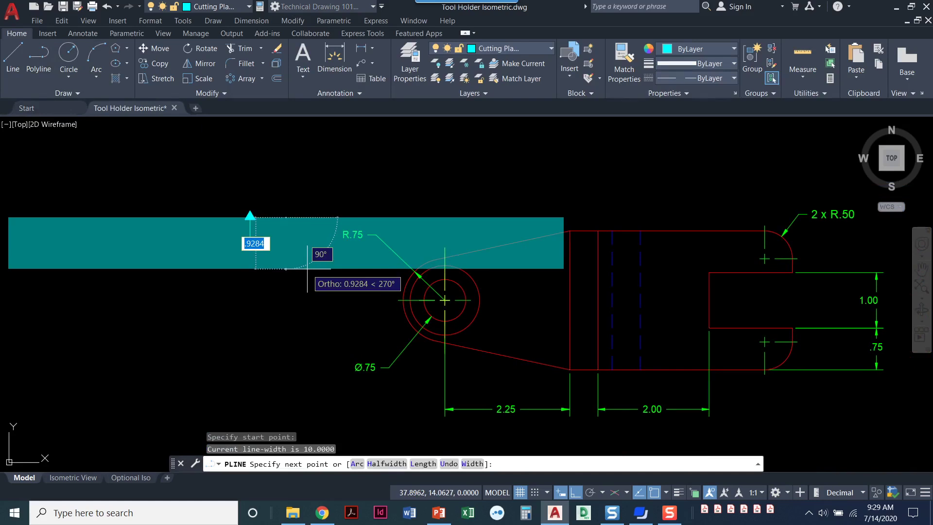
type("w")
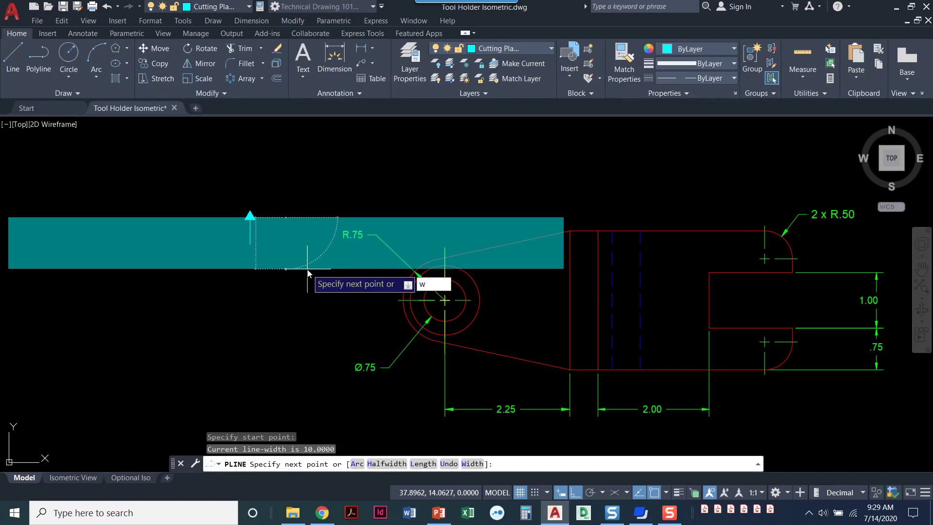
key("Return")
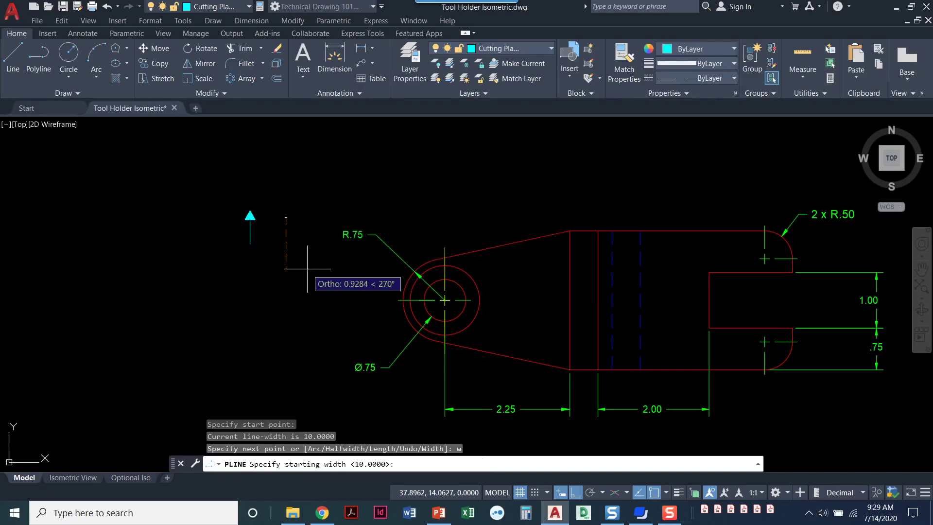
type("0")
key("Return")
type("0")
key("Return")
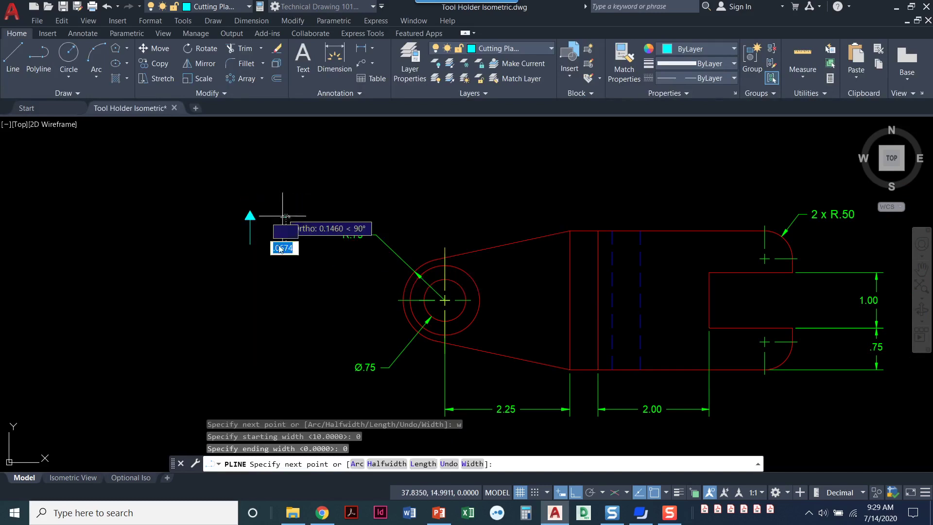
left_click(291, 267)
key("Return")
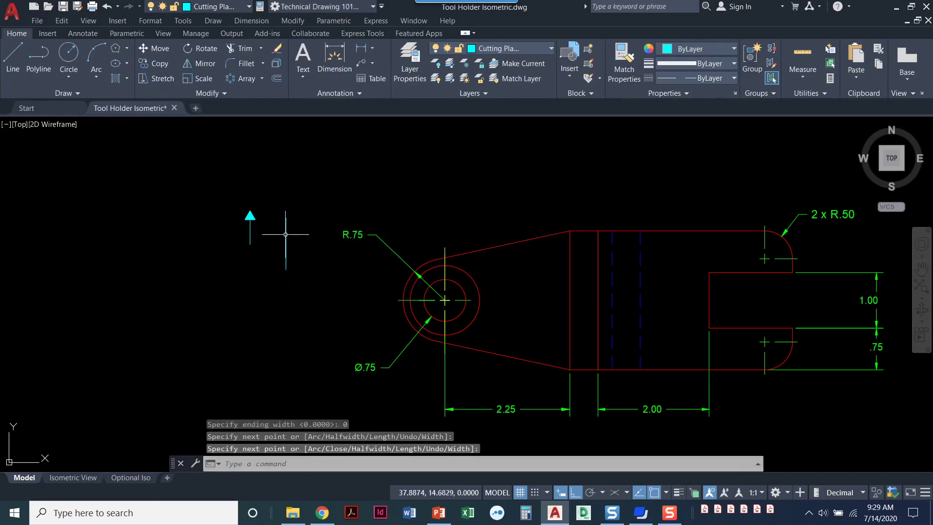
- Start a polyline above the plain vertical one with an upward-pointing arrowhead about 0.42 long, using starting width 0 and ending width .25
scroll(281, 243, "up", 2)
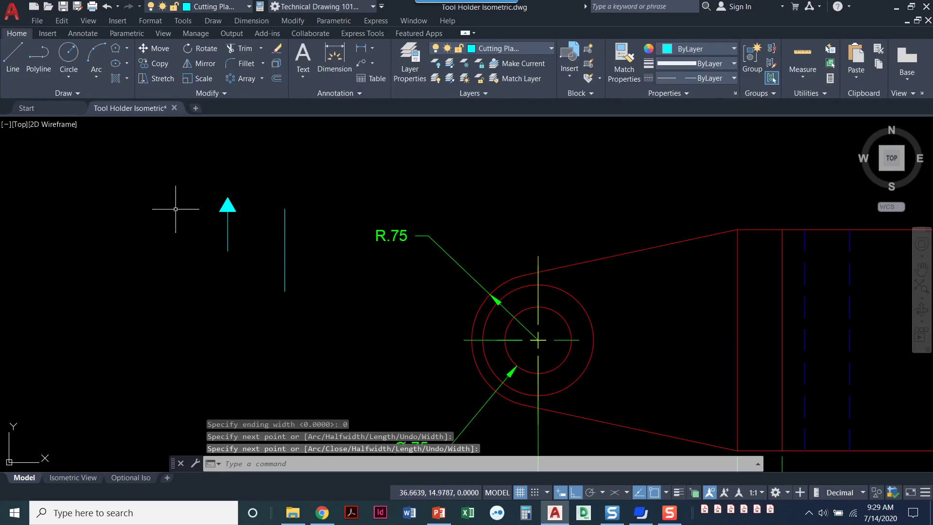
left_click(36, 57)
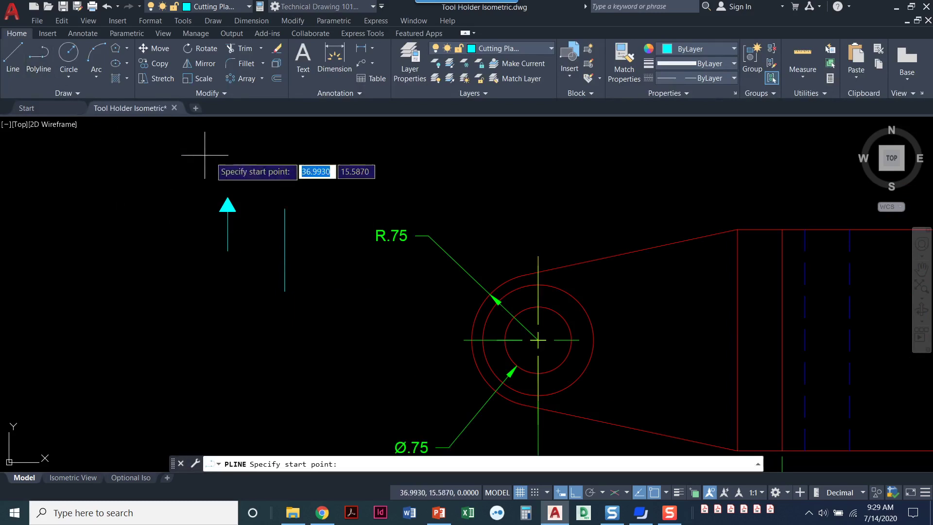
left_click(298, 149)
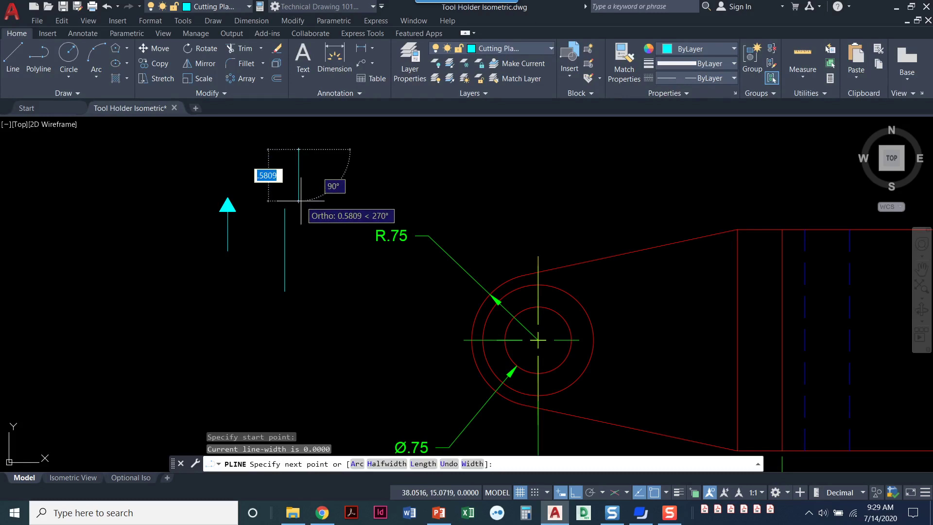
type("w")
key("Return")
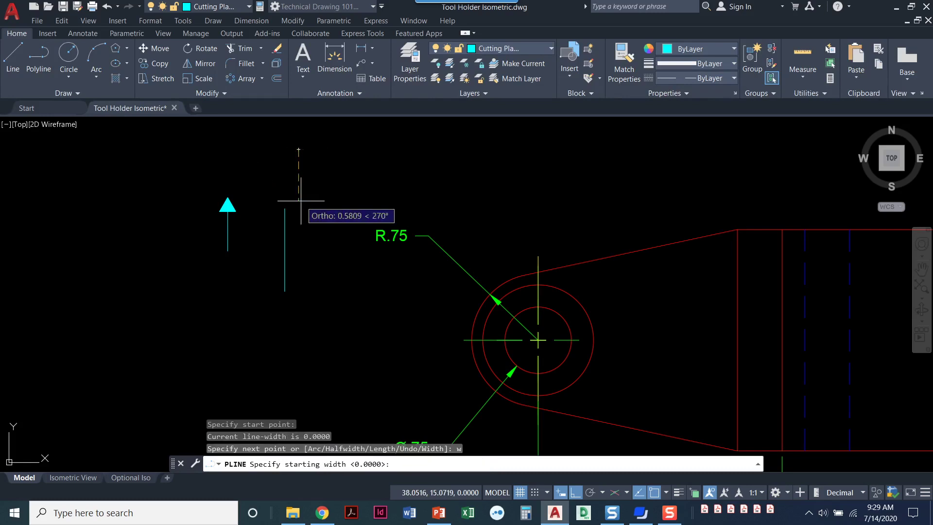
type("0")
key("Return")
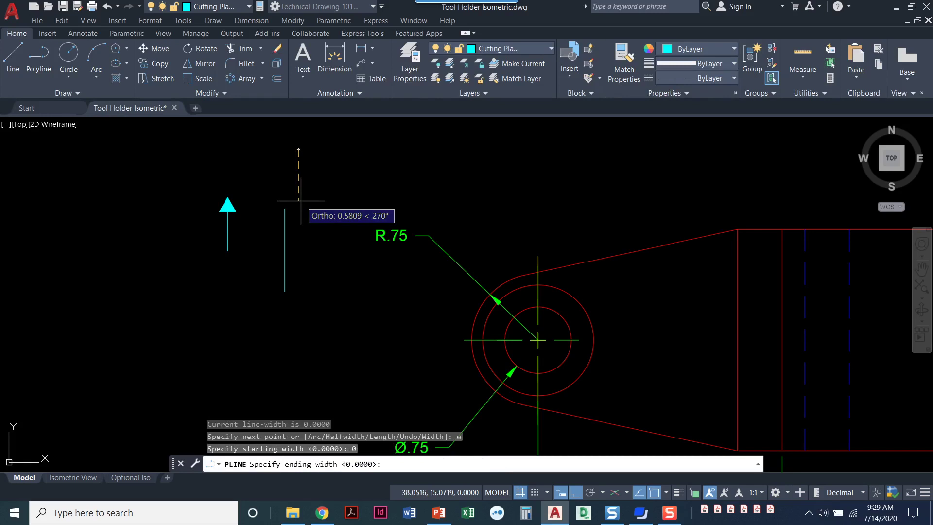
type(".25")
key("Return")
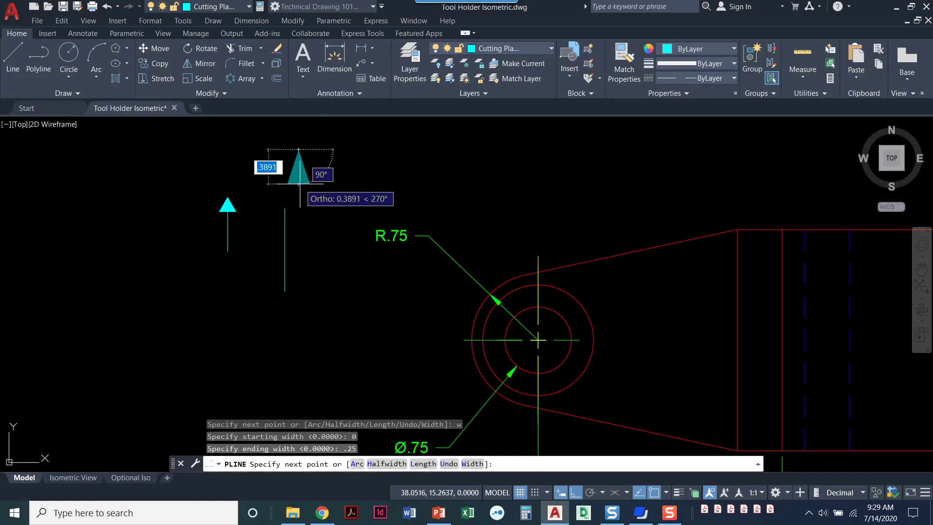
scroll(301, 183, "up", 2)
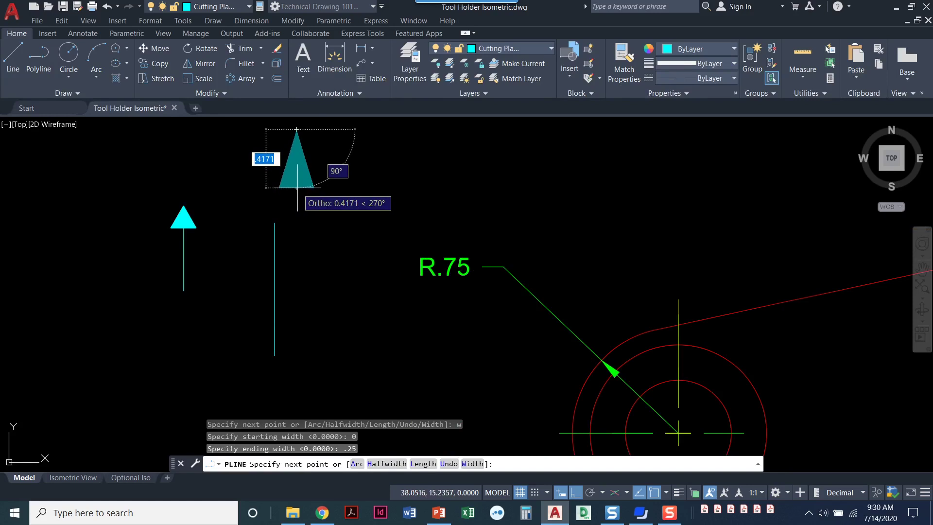
left_click(297, 187)
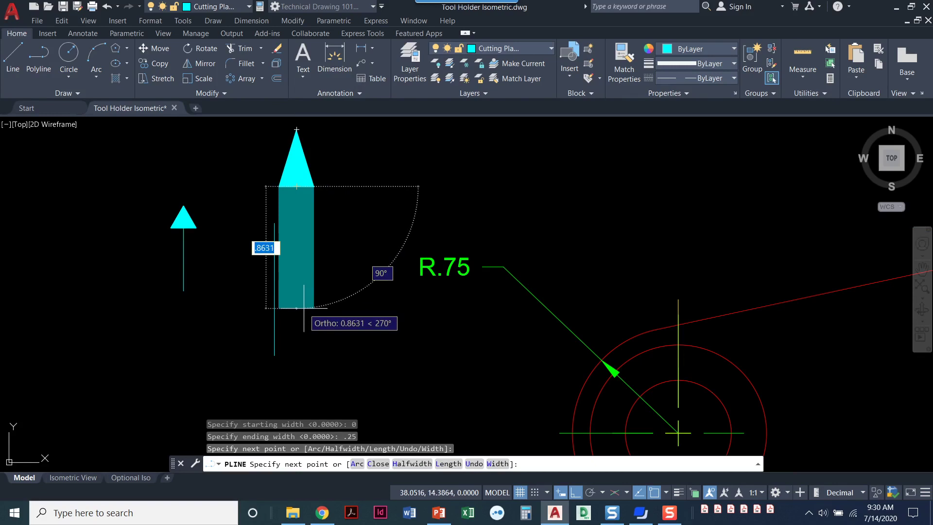
- Continue the arrowhead polyline at starting and ending width 0 with a vertical shaft downward and a horizontal segment to the right, and finish it
type("w")
key("Return")
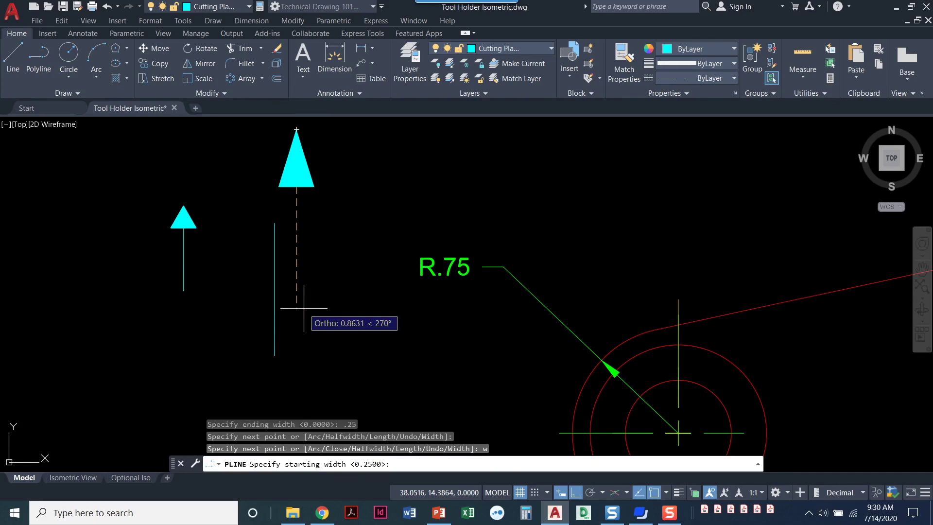
type("0")
key("Return")
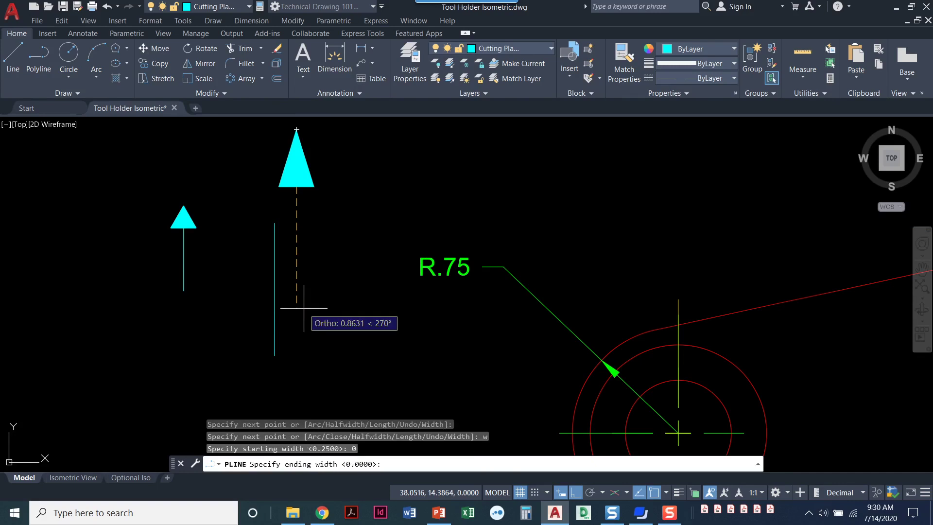
type("0")
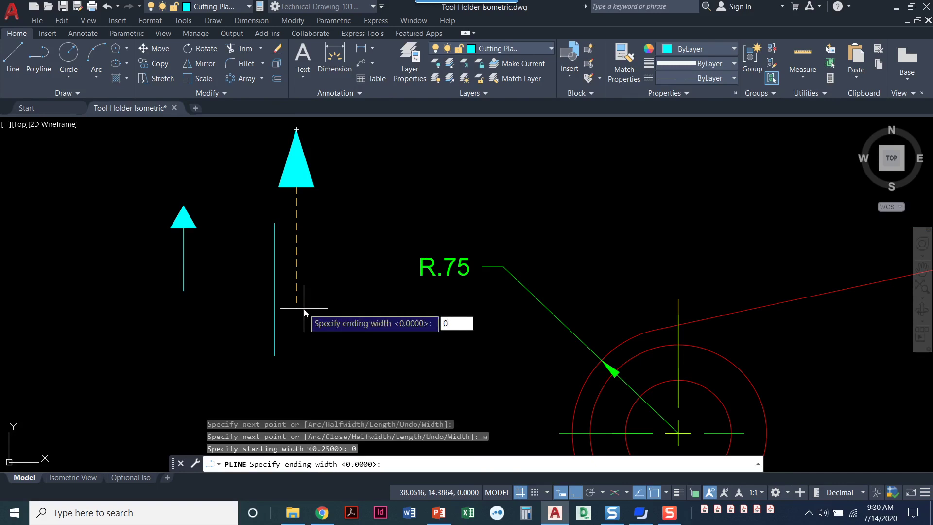
key("Return")
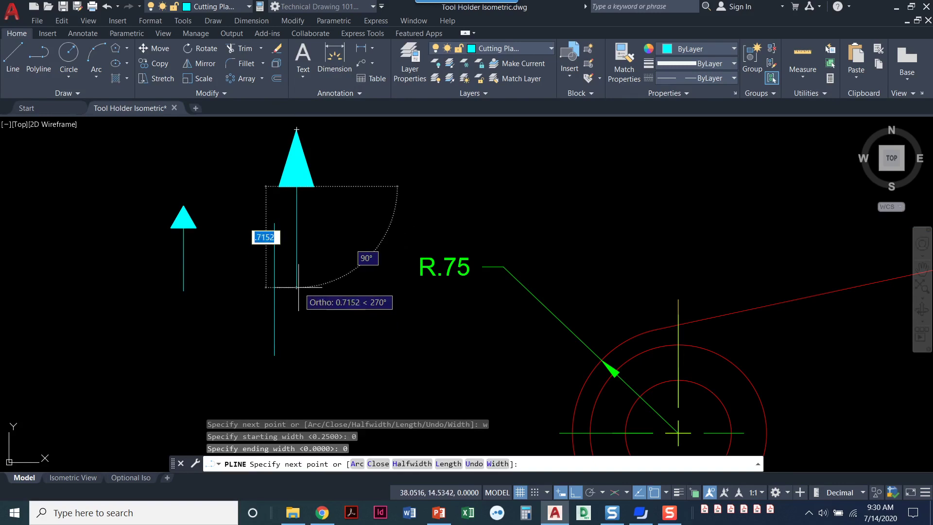
left_click(297, 295)
left_click(435, 295)
key("Return")
- Select the L-shaped arrow polyline to check whether its arrowhead and segments form one object, and clear the selection
left_click(379, 308)
left_click(297, 291)
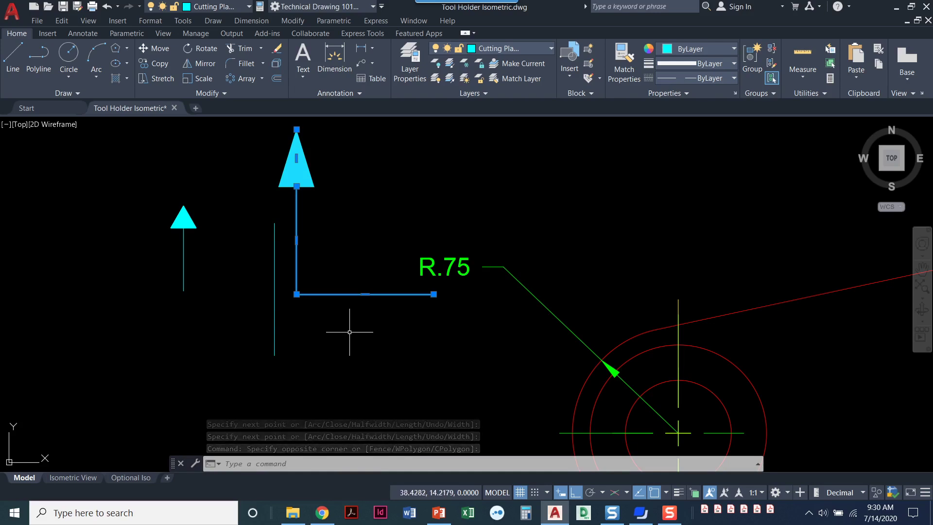
scroll(347, 331, "down", 4)
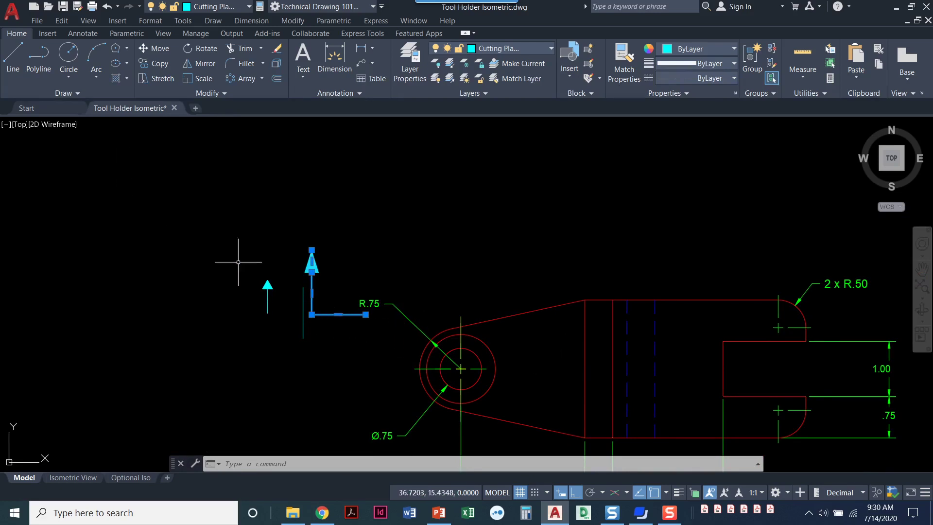
key("Escape")
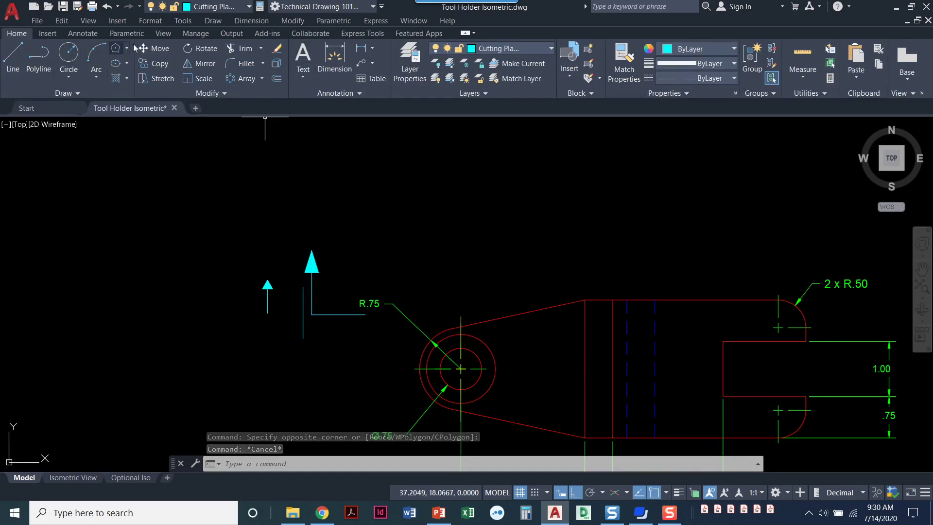
- Place a multileader without text above and left of the other arrows, with its arrowhead pointing up and its landing about 0.66 below
left_click(362, 65)
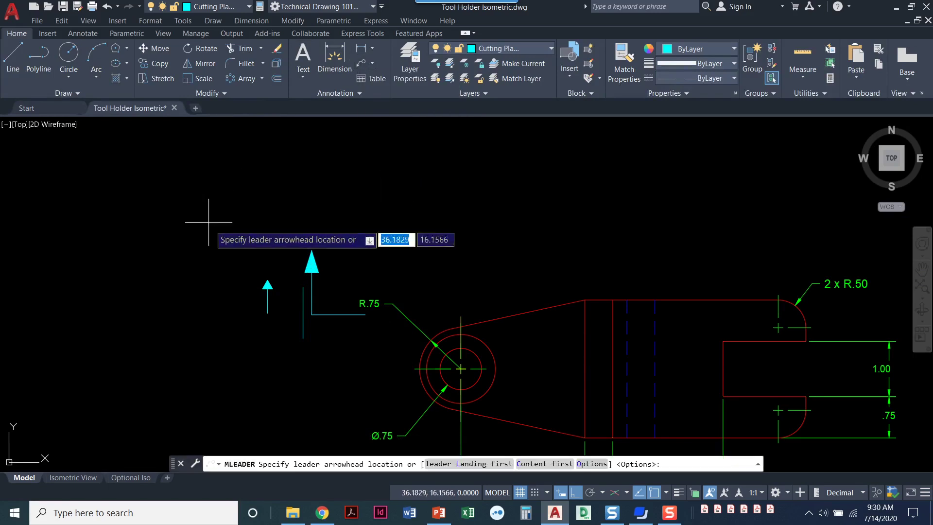
left_click(231, 213)
scroll(232, 243, "up", 4)
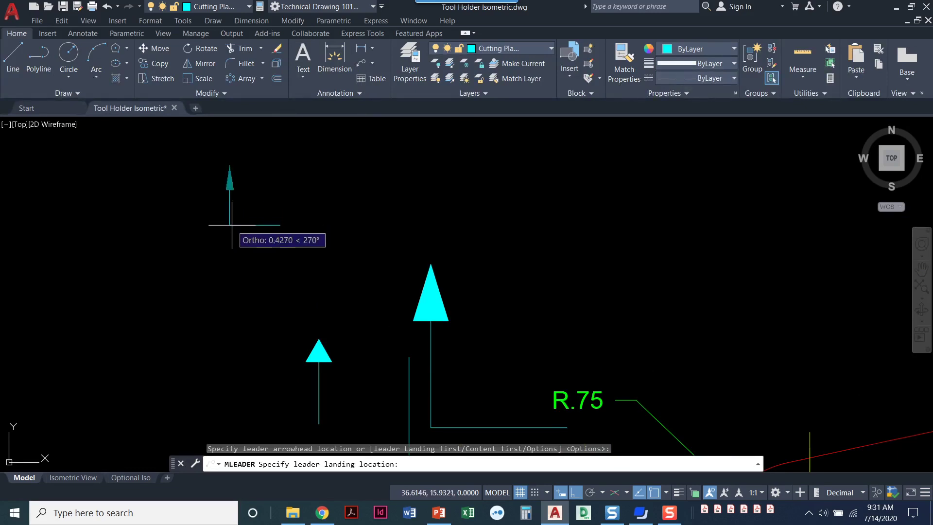
left_click(230, 260)
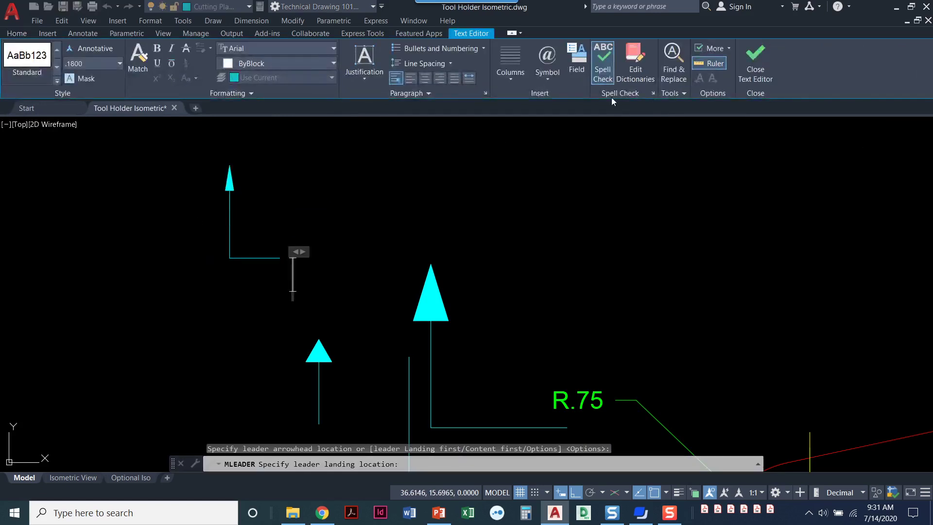
left_click(755, 60)
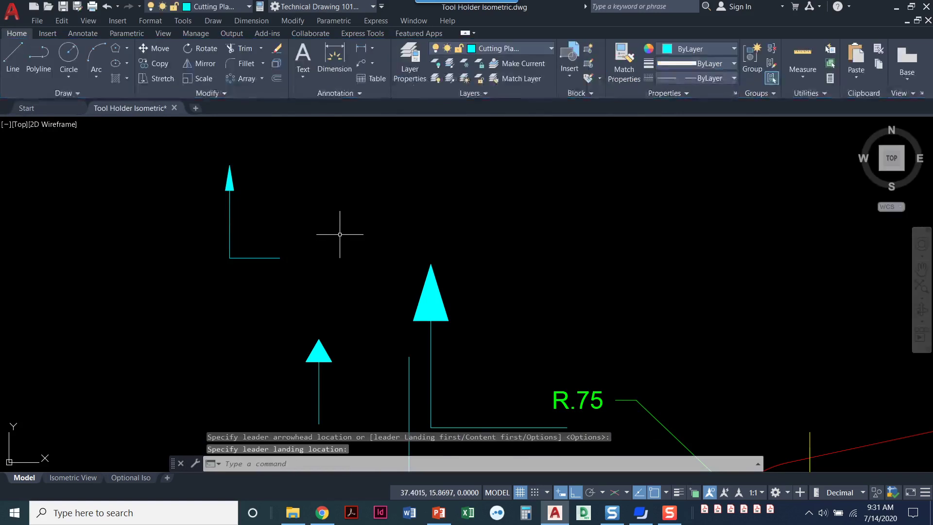
- Set the multileader's arrowhead size to .25 in its properties and clear the selection
left_click(260, 257)
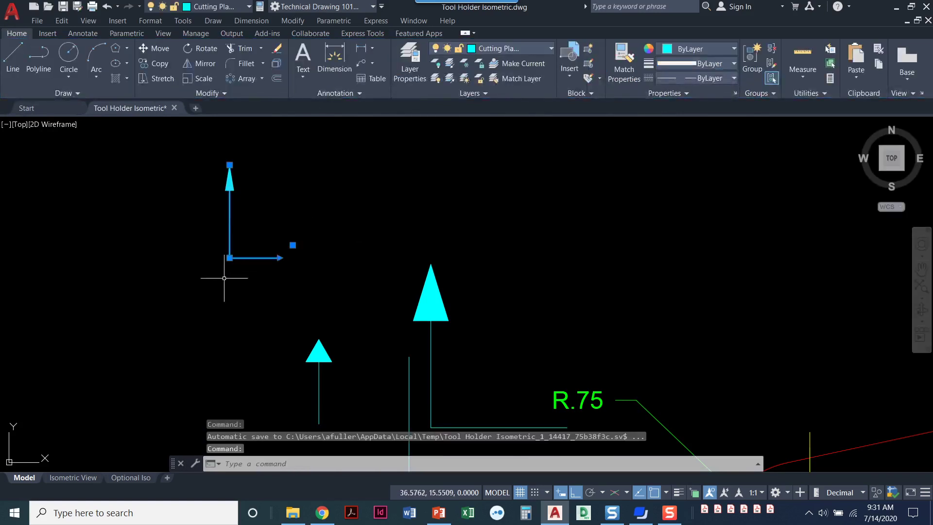
scroll(226, 275, "down", 2)
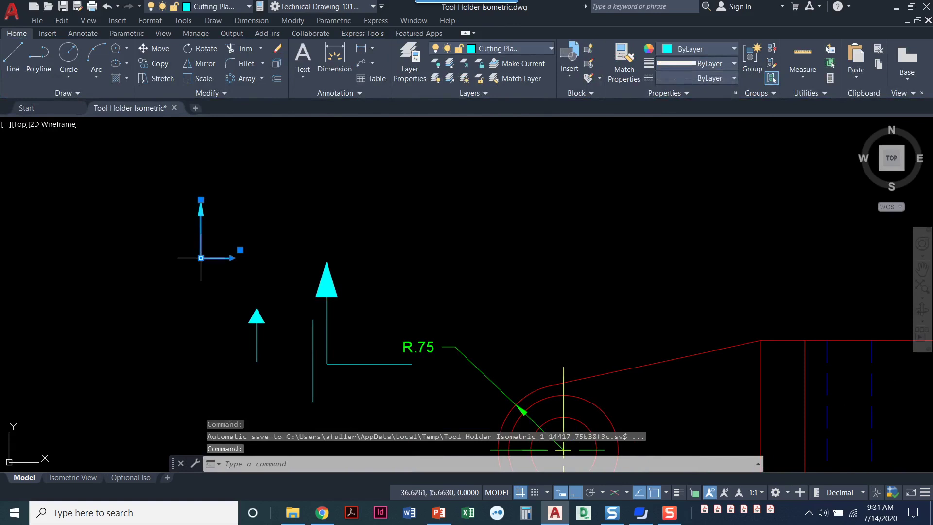
right_click(219, 227)
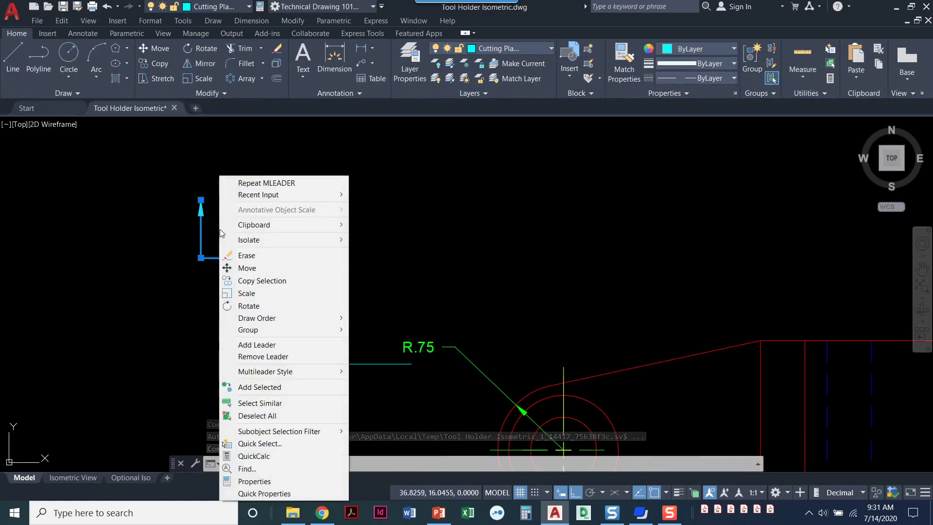
left_click(261, 481)
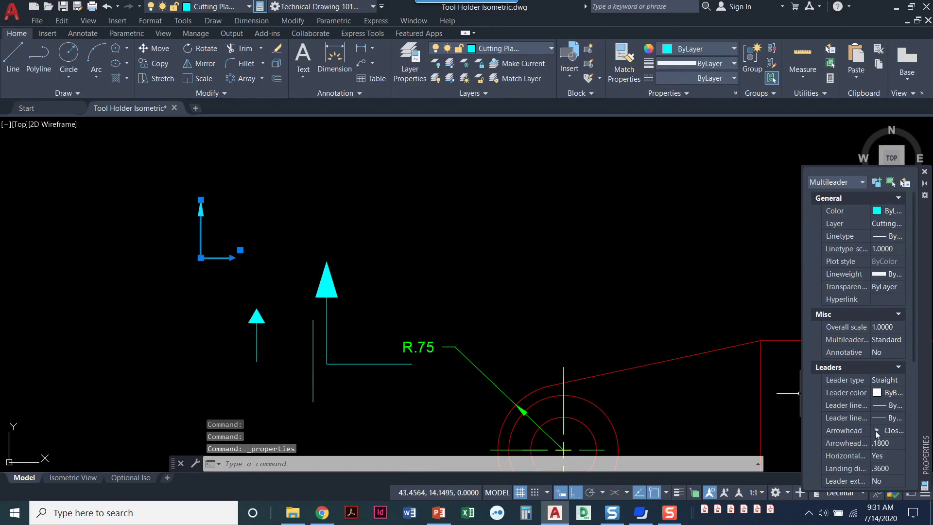
left_click(895, 443)
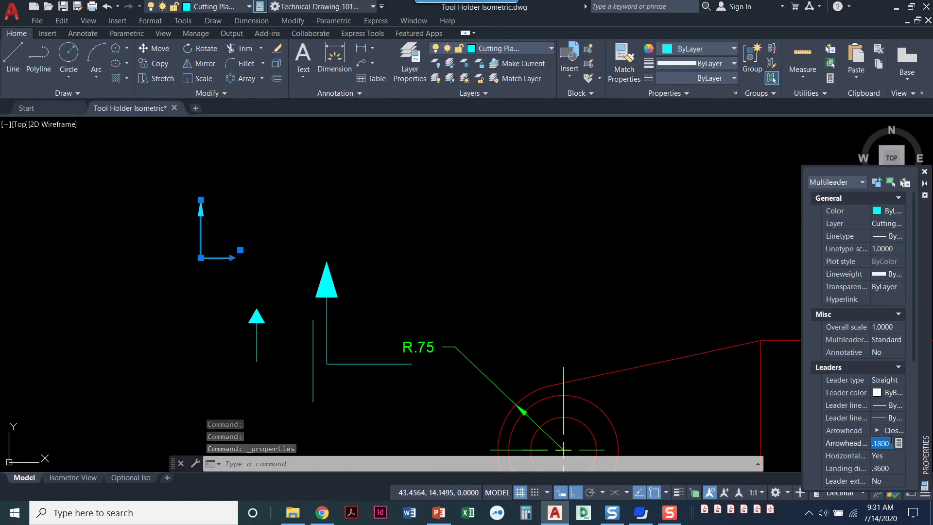
type(".25")
key("Return")
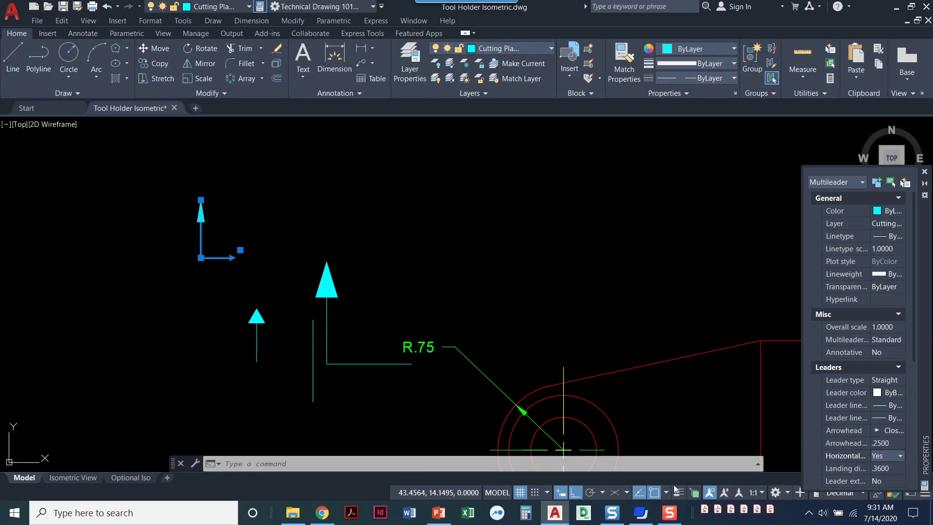
left_click(654, 299)
key("Escape")
key("Escape")
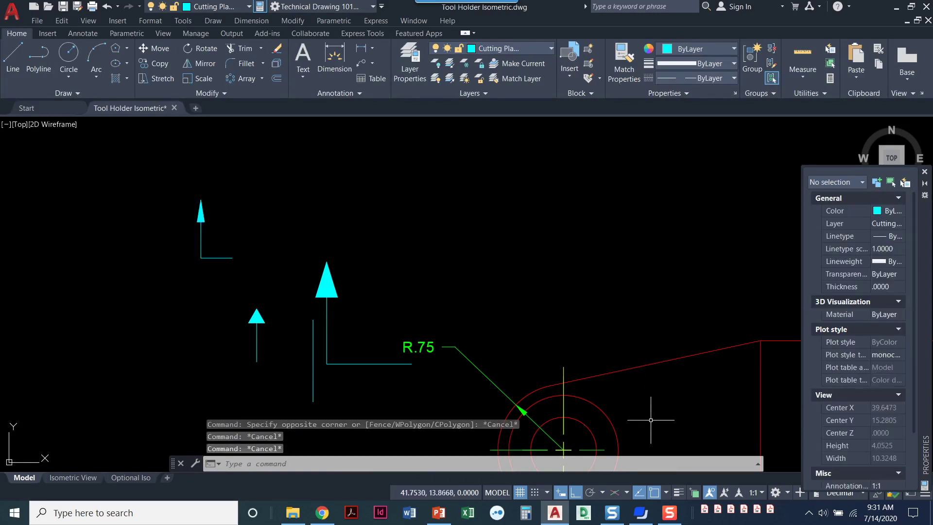
- Turn on lineweight display and compare the thickness of the trial arrows
left_click(679, 492)
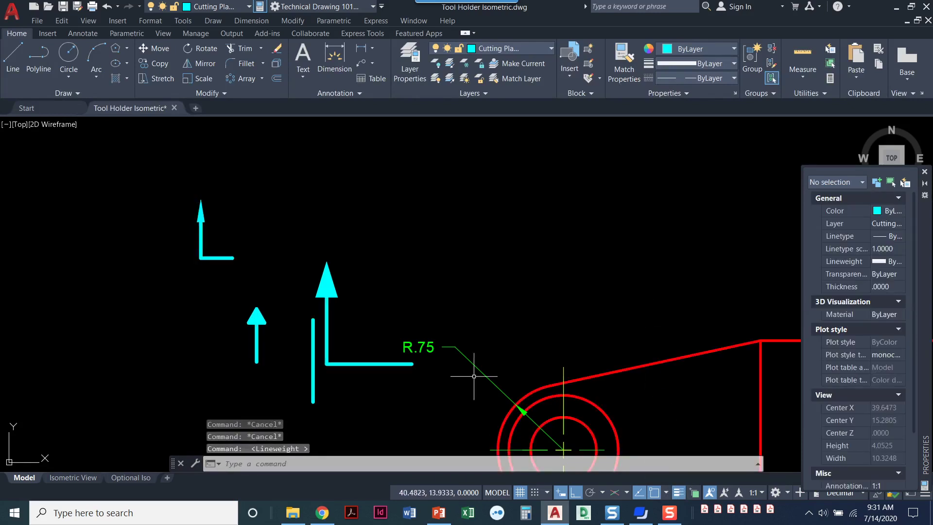
scroll(197, 243, "up", 2)
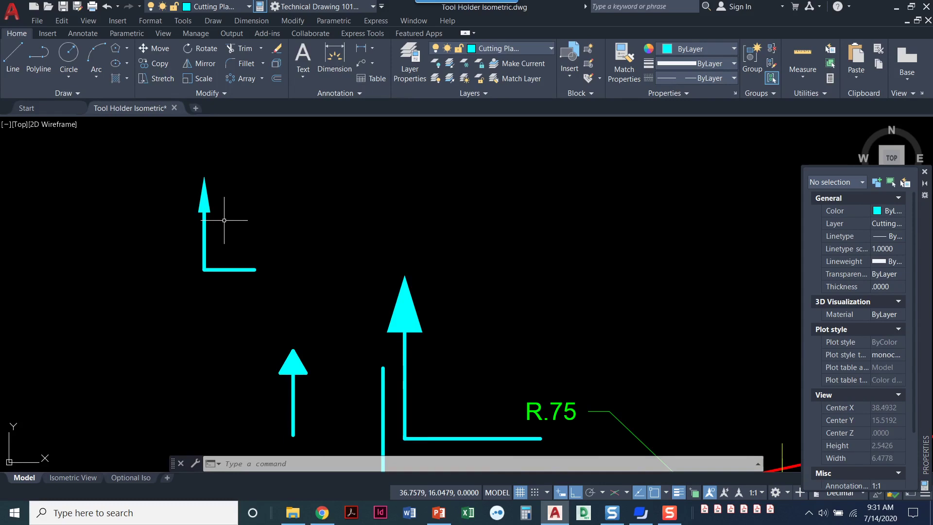
scroll(224, 226, "down", 2)
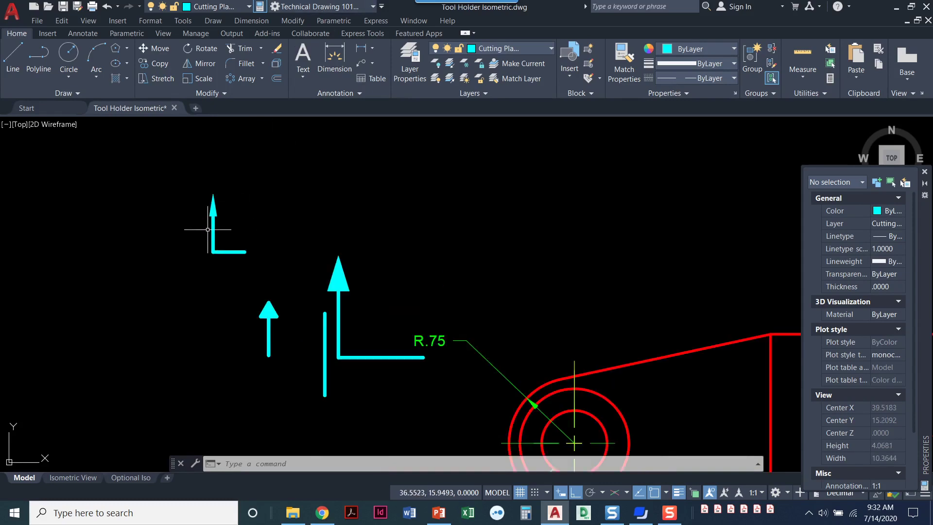
- Change the multileader's arrowhead size to .3 and close its properties
left_click(212, 235)
left_click(202, 234)
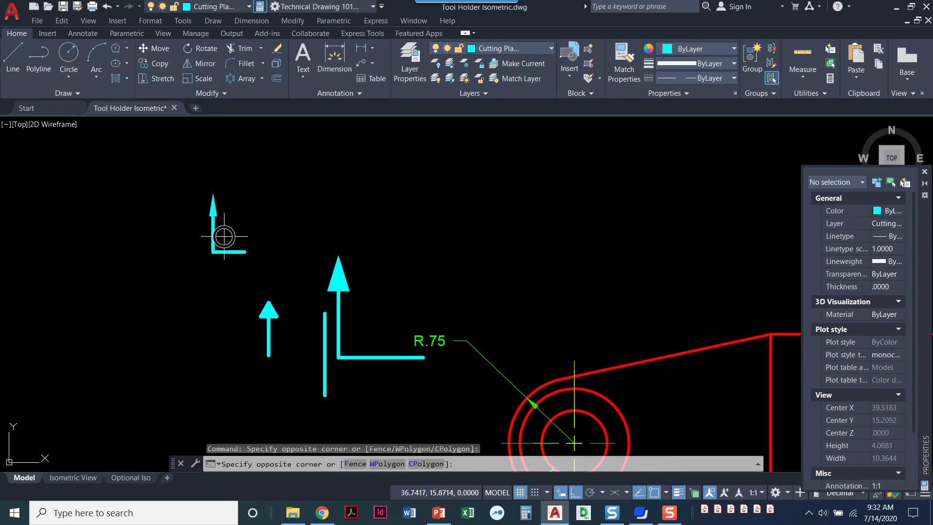
left_click(209, 228)
left_click(198, 234)
left_click(894, 444)
type(".")
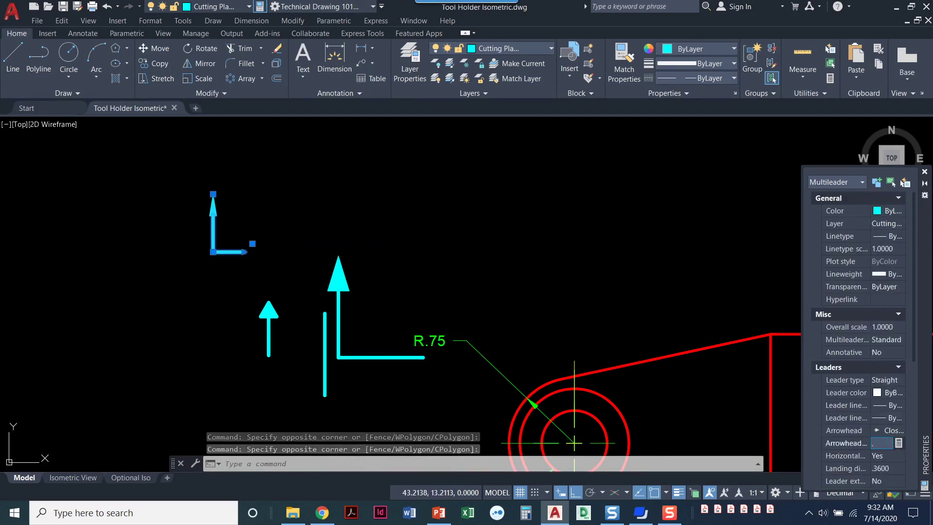
type("3")
key("Return")
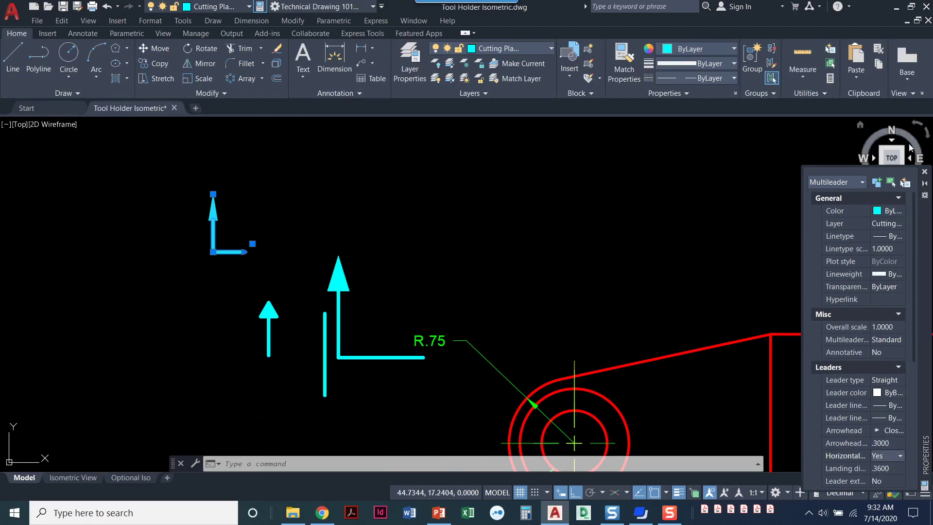
left_click(925, 173)
- Erase all the trial arrows and lines beside the top view, and turn off lineweight display
left_click(362, 380)
left_click(182, 198)
key("Delete")
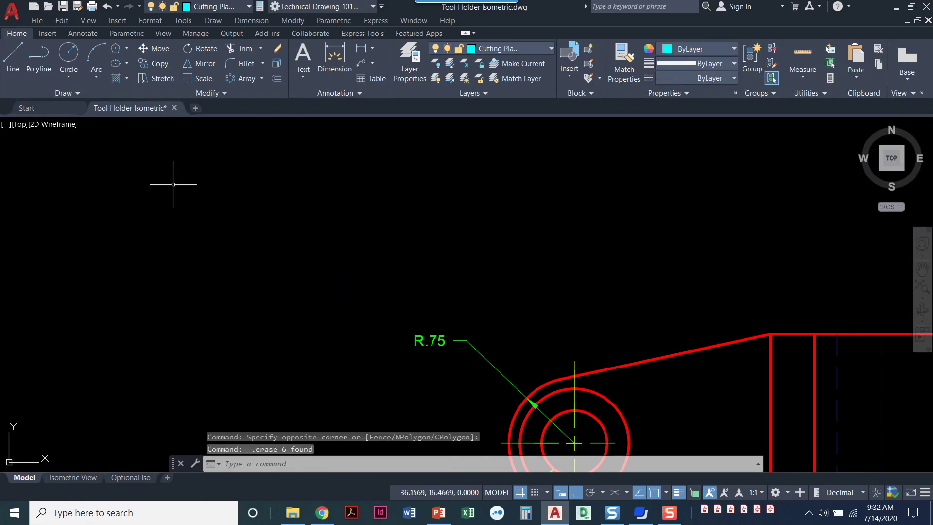
left_click(675, 495)
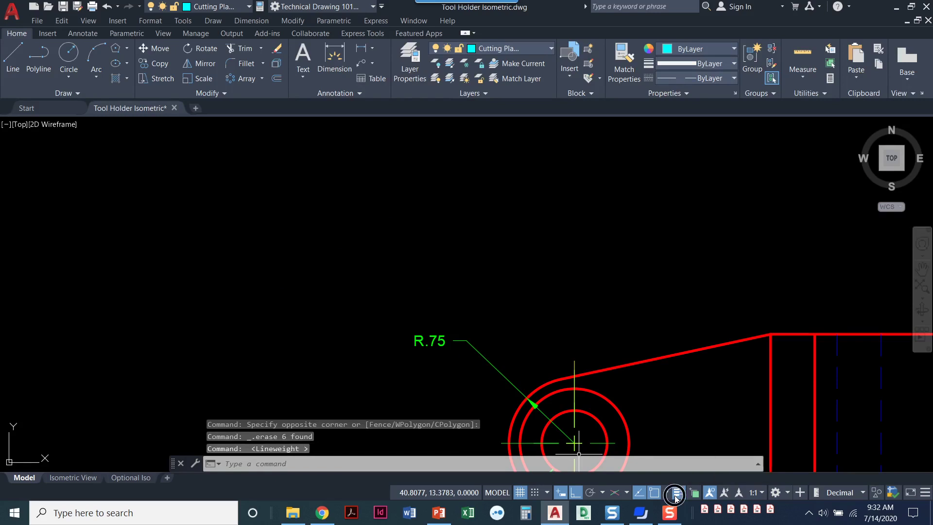
- Start a polyline beside the rounded end of the top view with an upward arrowhead about 0.30 long, starting width 0 and ending width .18
middle_click_drag(292, 267, 163, 102)
middle_click_drag(234, 217, 217, 252)
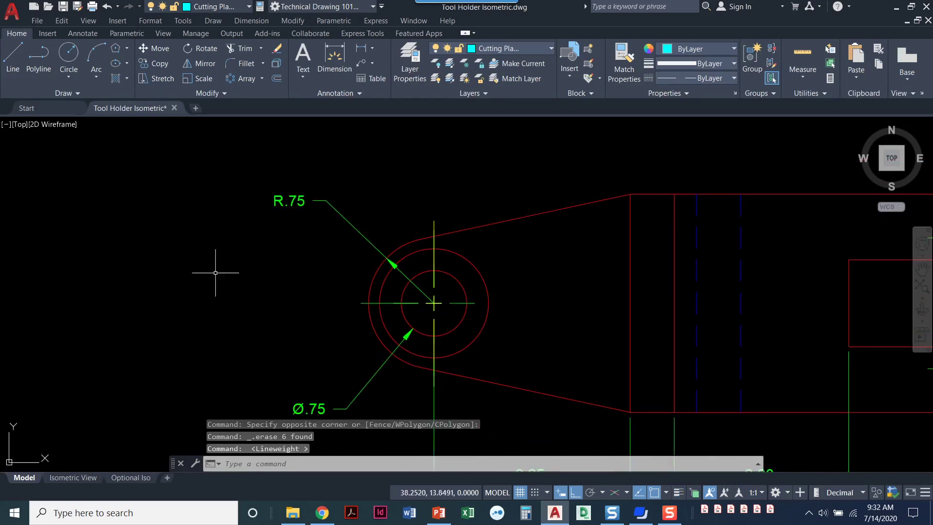
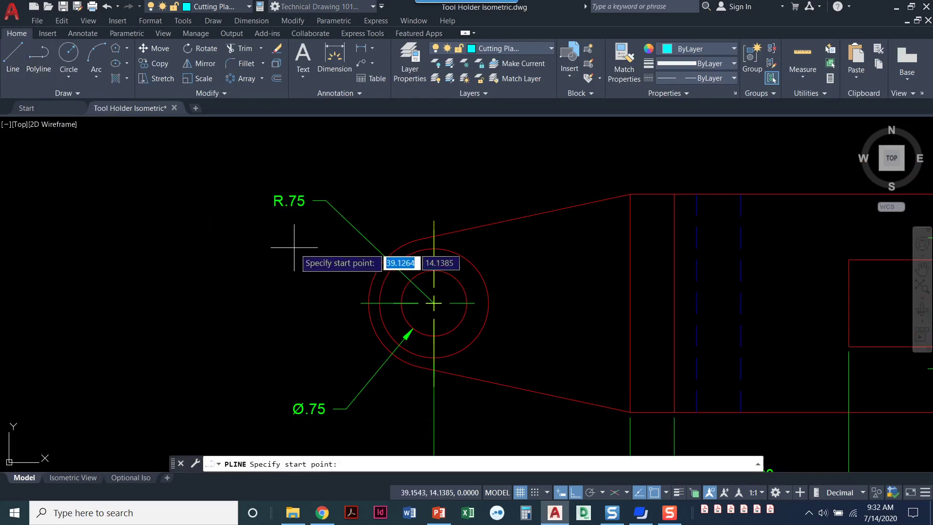
mouse_move(361, 303)
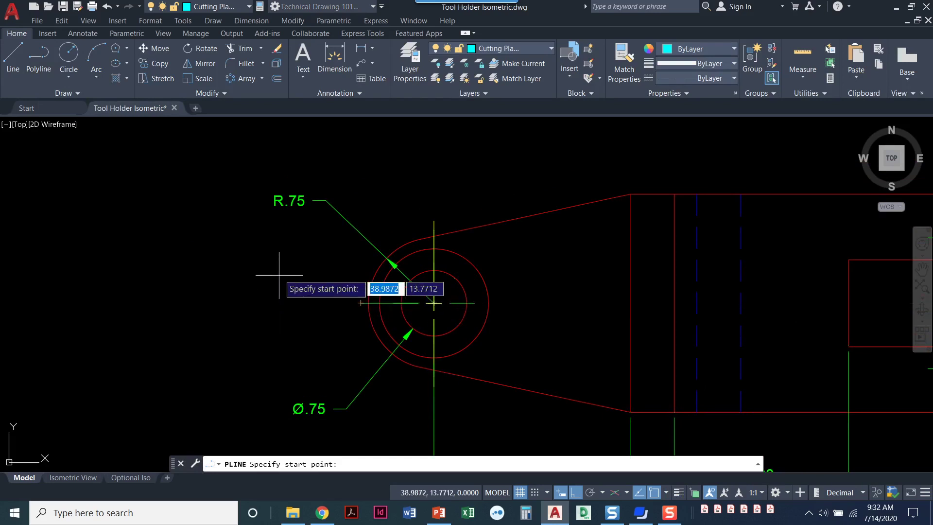
left_click(306, 263)
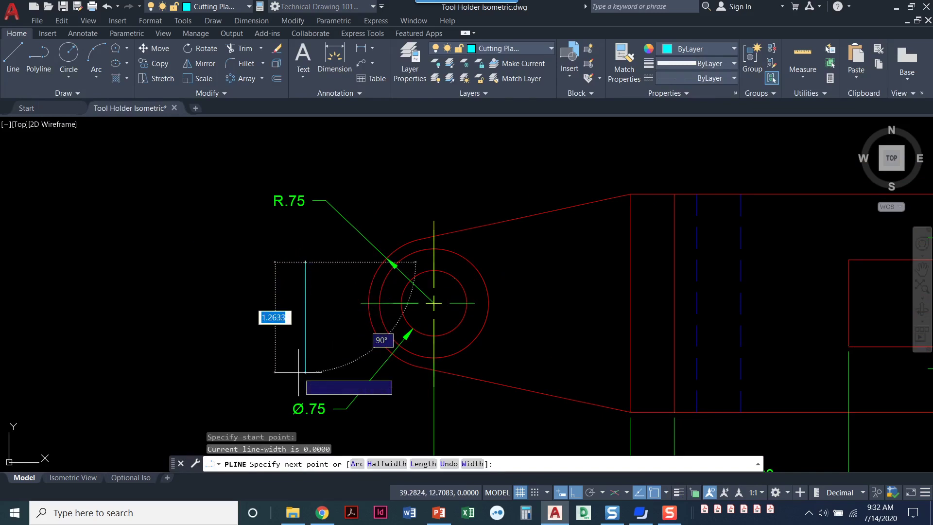
type("w")
key("Return")
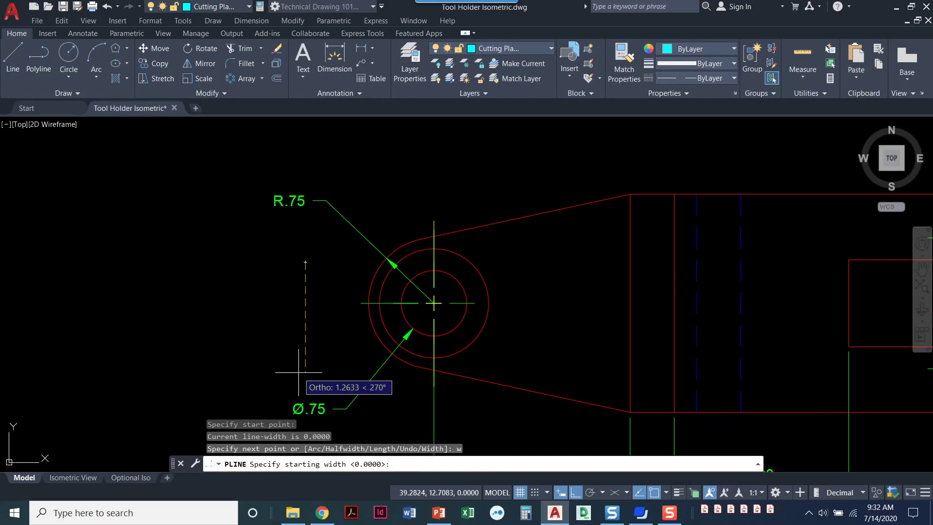
type("0")
key("Return")
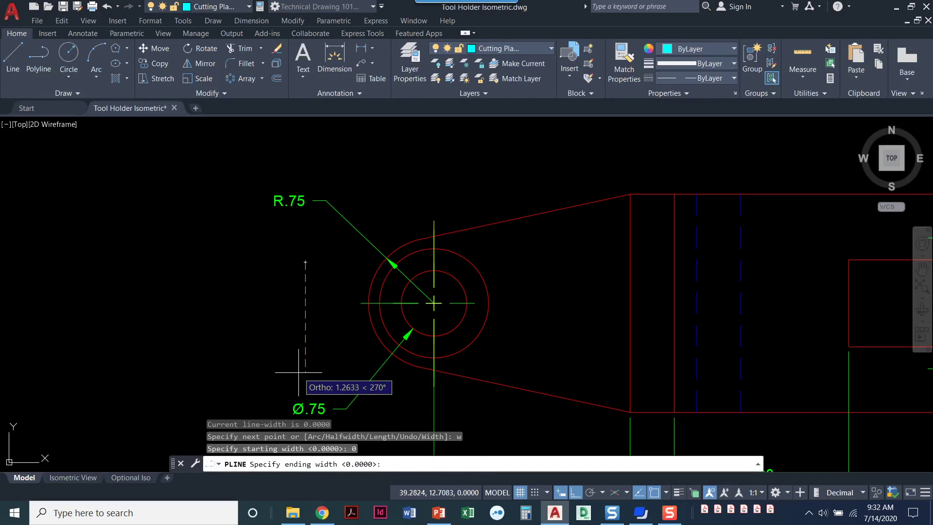
type(".18")
key("Return")
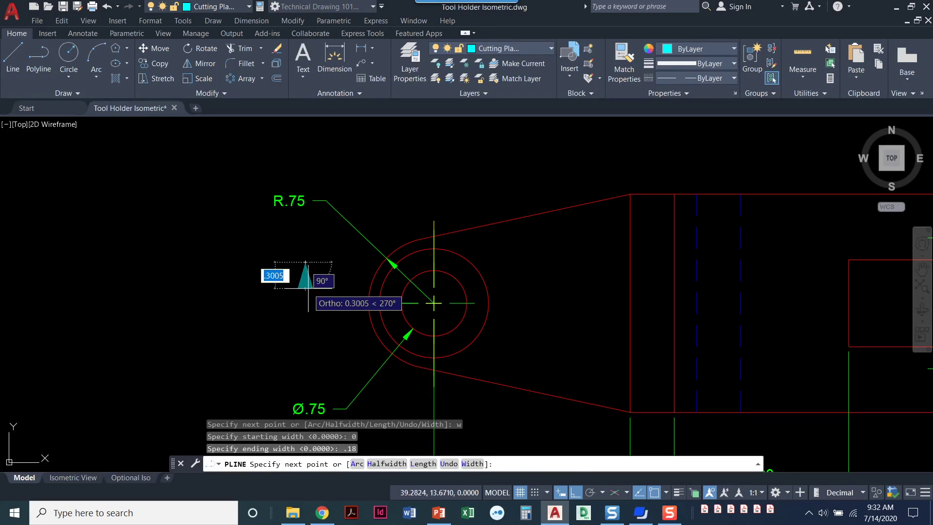
left_click(306, 288)
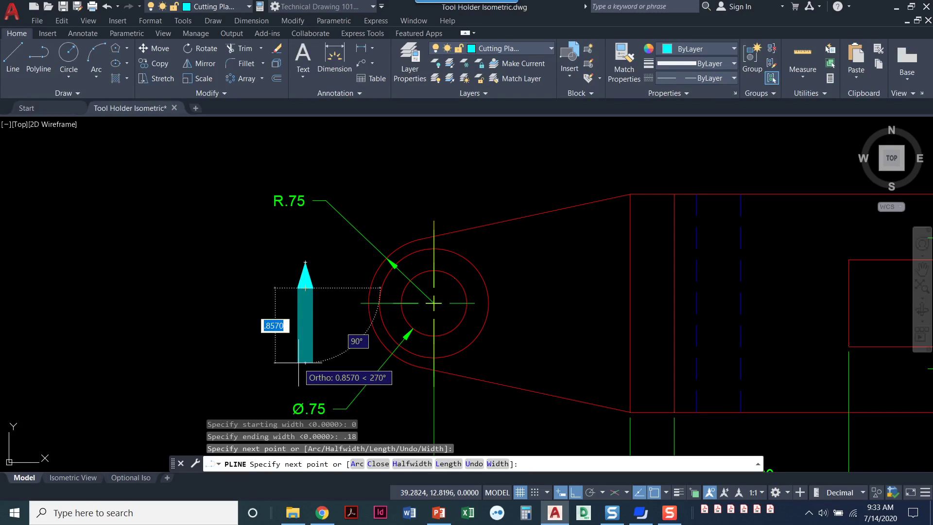
- Continue the polyline at starting and ending width 0 with a shaft about 0.45 downward and a horizontal segment about 4.11 to the part's mid-length, finishing it there
type("w")
key("Return")
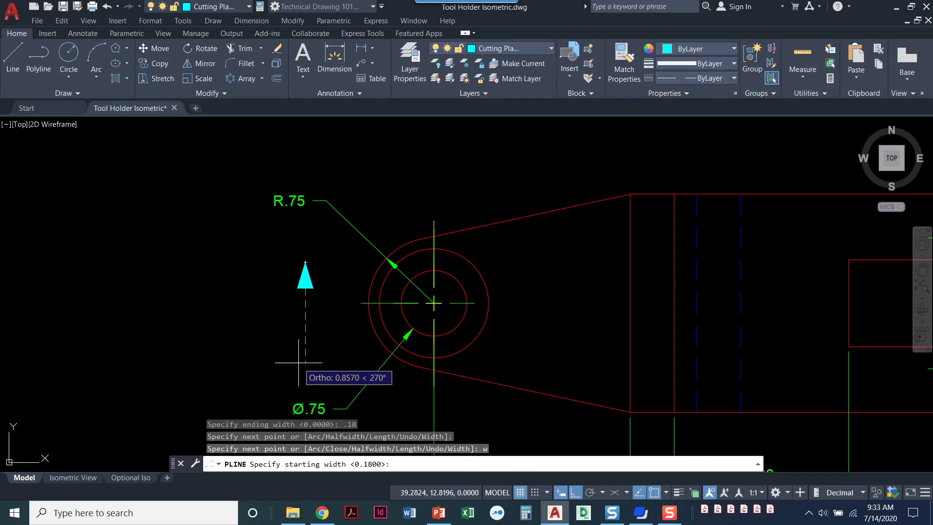
type("0")
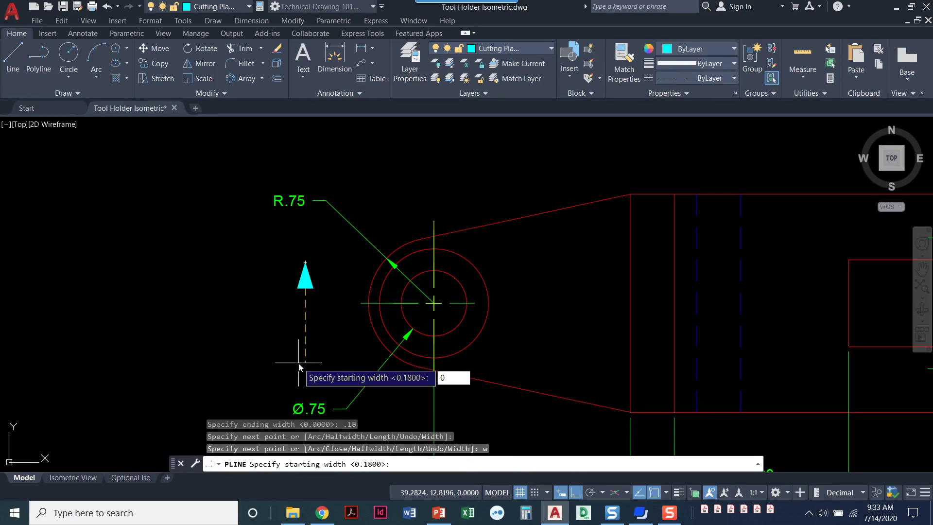
key("Return")
type("0")
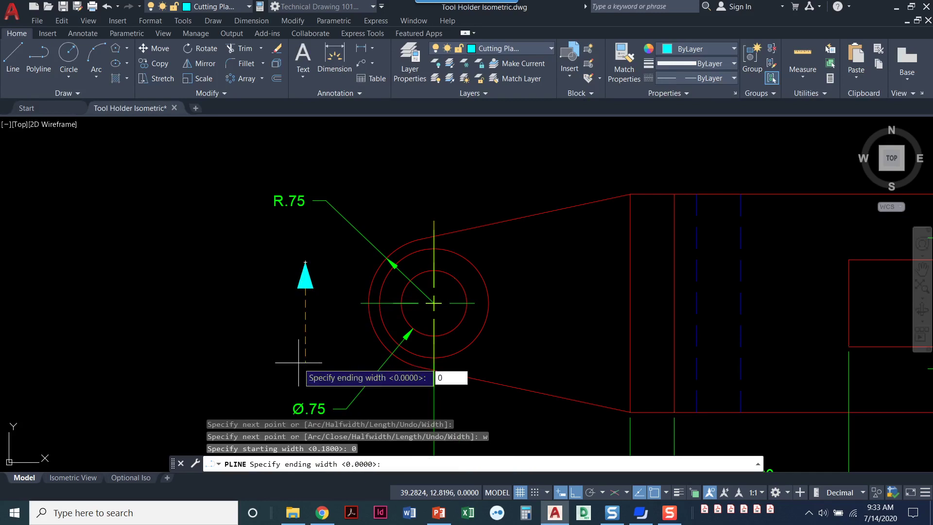
key("Return")
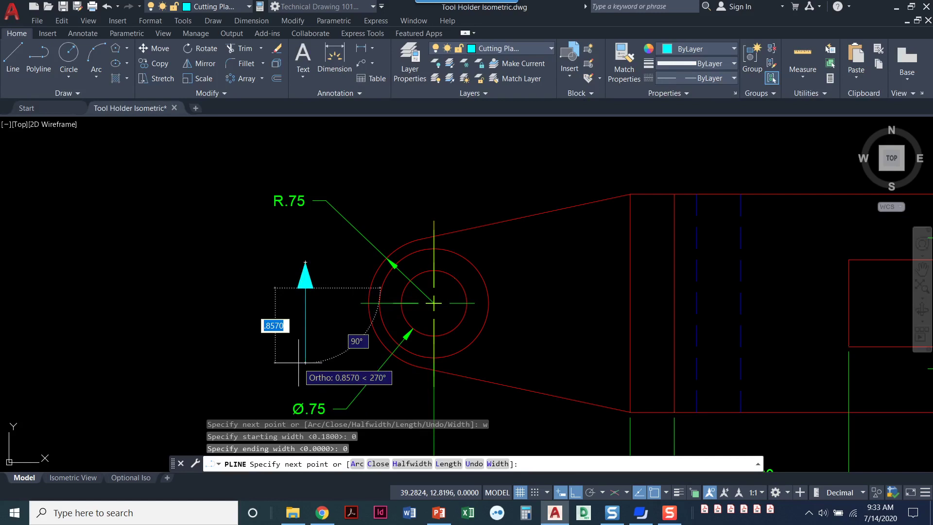
left_click(305, 326)
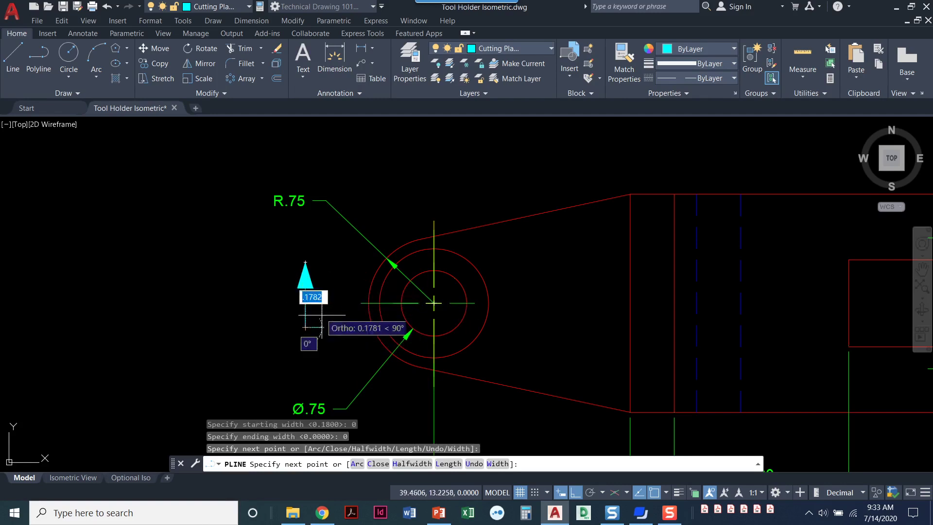
scroll(508, 331, "down", 2)
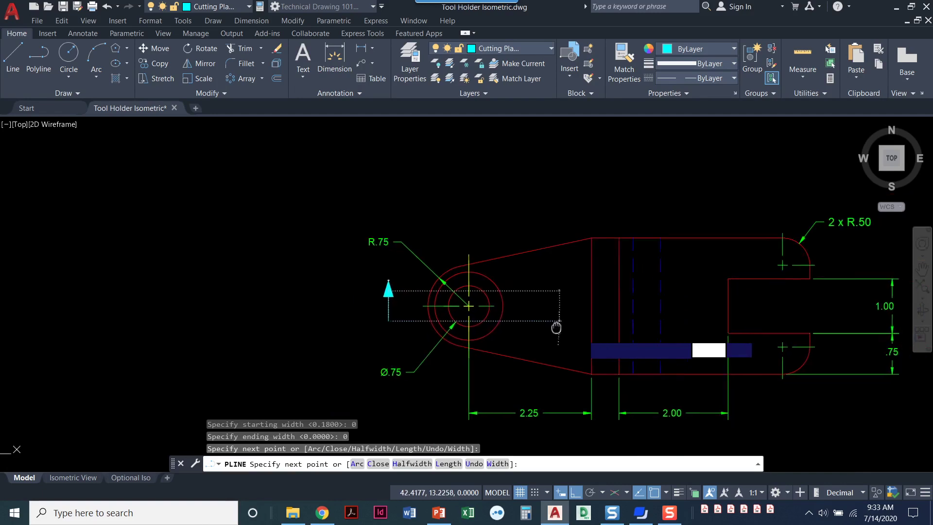
scroll(540, 321, "down", 3)
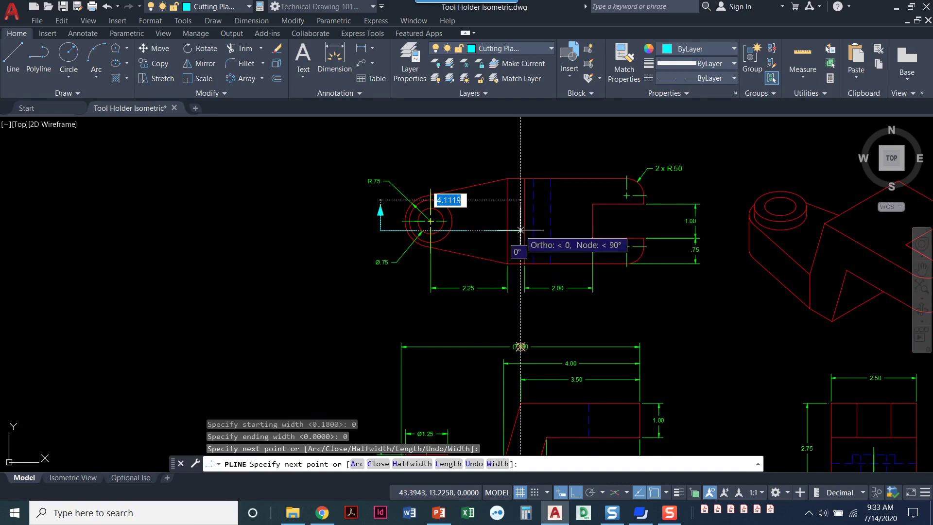
left_click(520, 229)
key("Return")
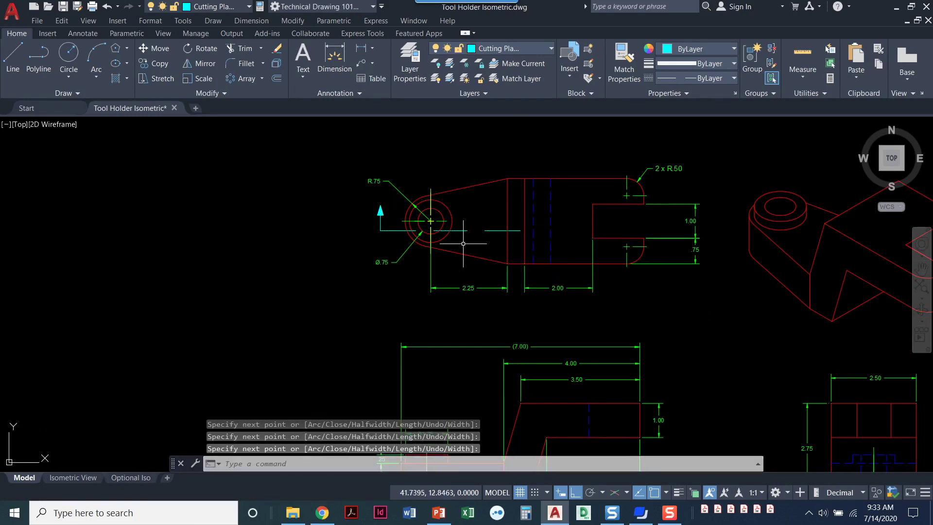
- Move the arrow polyline vertically so its horizontal segment lies on the horizontal centerline of the Ø.75 hole
scroll(460, 247, "up", 2)
scroll(410, 232, "up", 2)
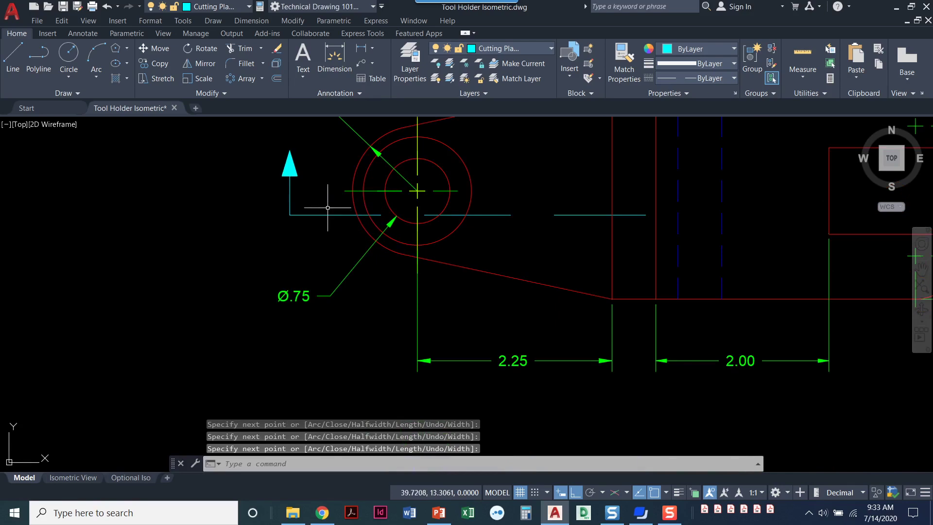
left_click(316, 225)
left_click(302, 209)
right_click(303, 229)
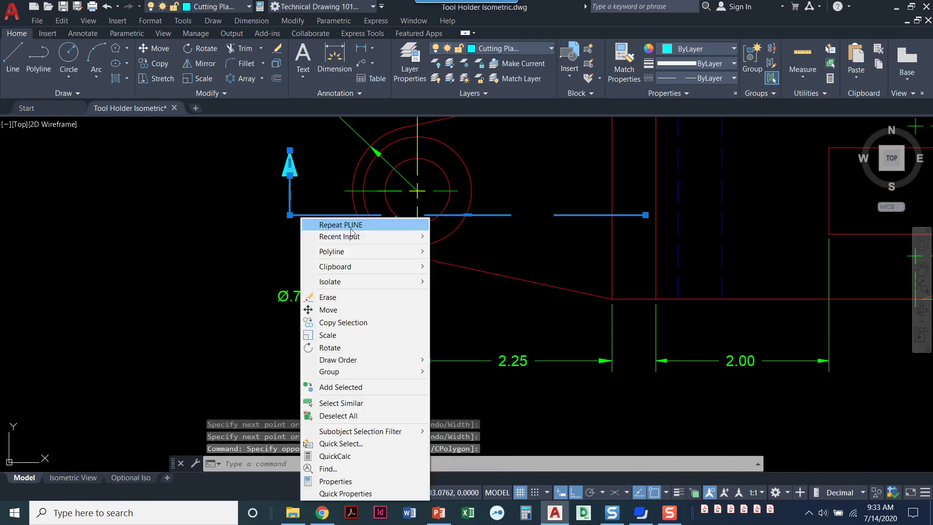
left_click(328, 309)
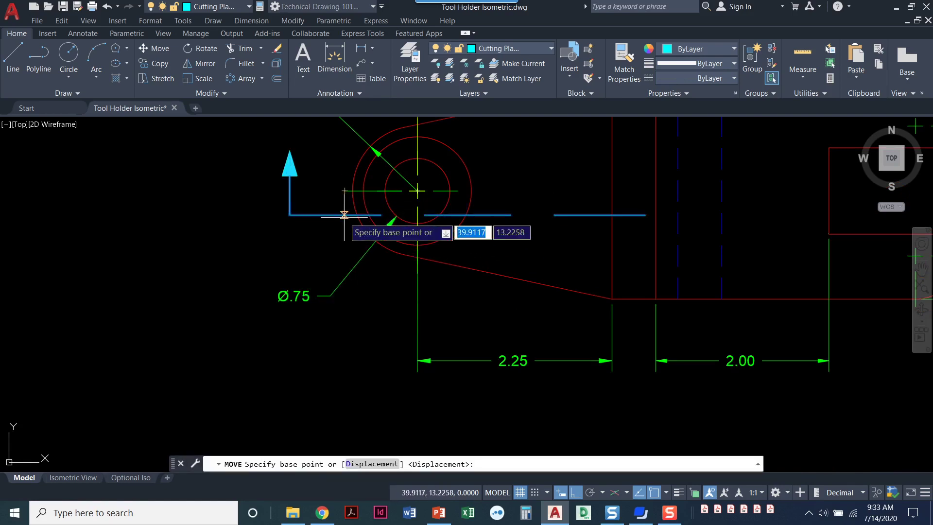
left_click(344, 214)
left_click(346, 191)
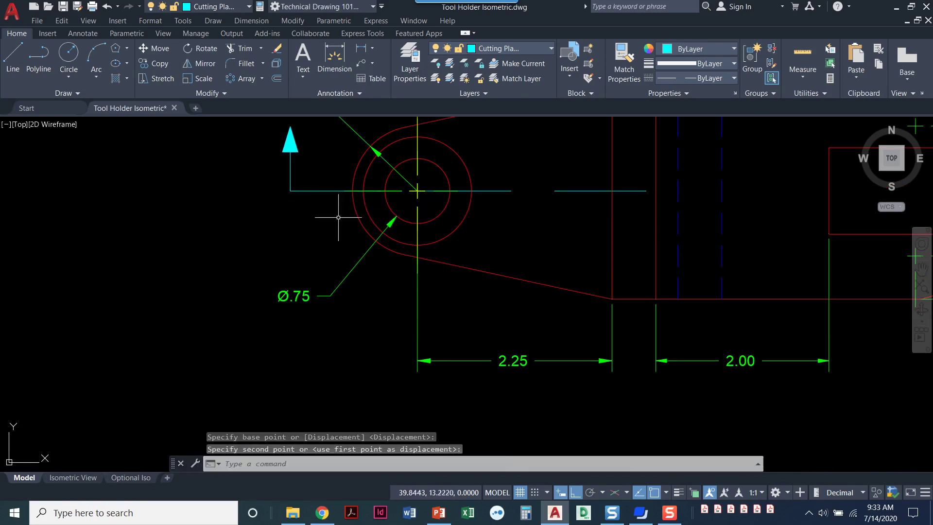
scroll(136, 282, "down", 2)
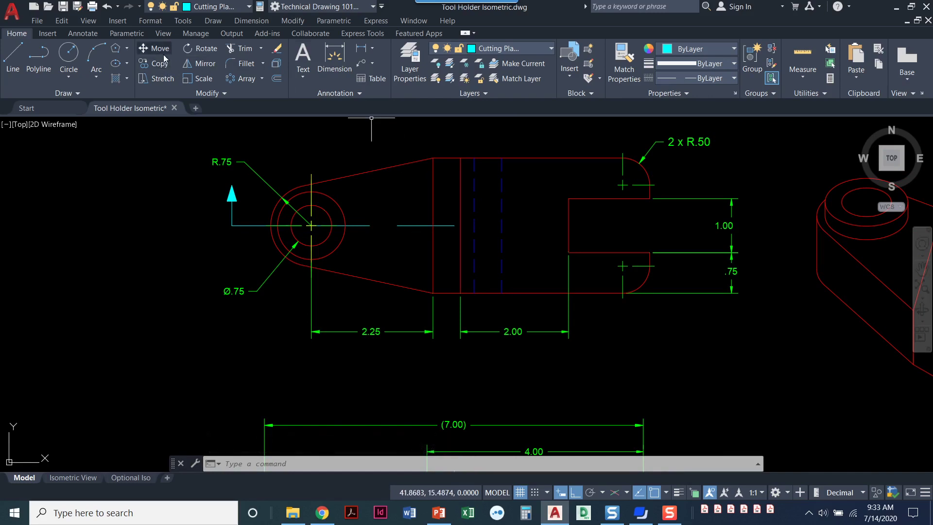
left_click(194, 63)
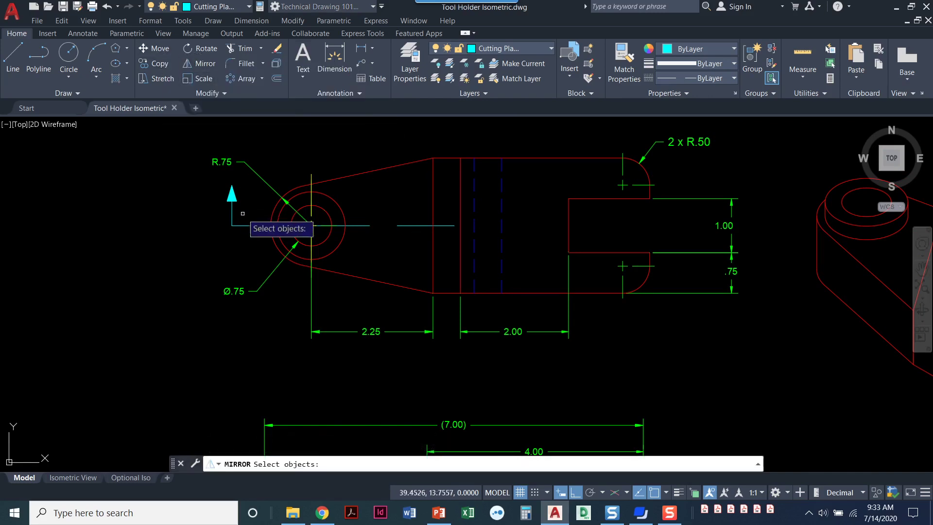
left_click(239, 224)
left_click(200, 238)
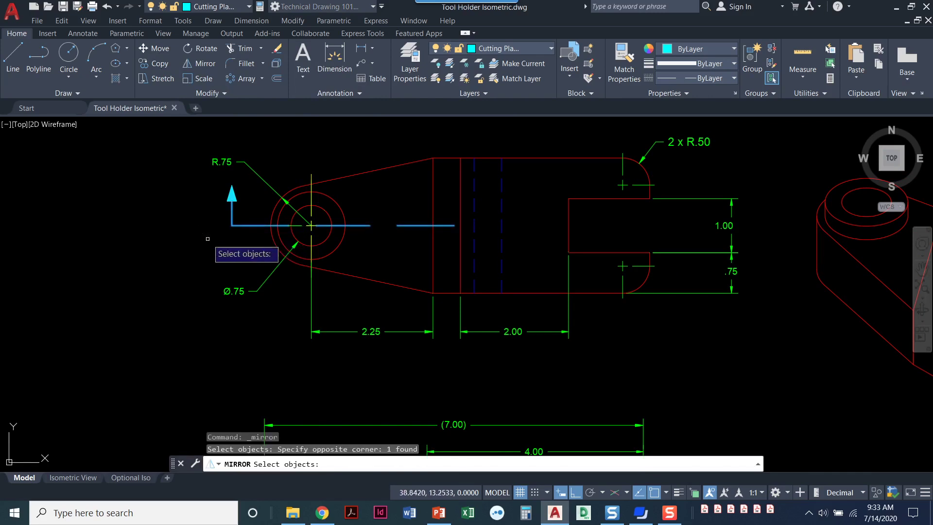
key("Return")
left_click(455, 225)
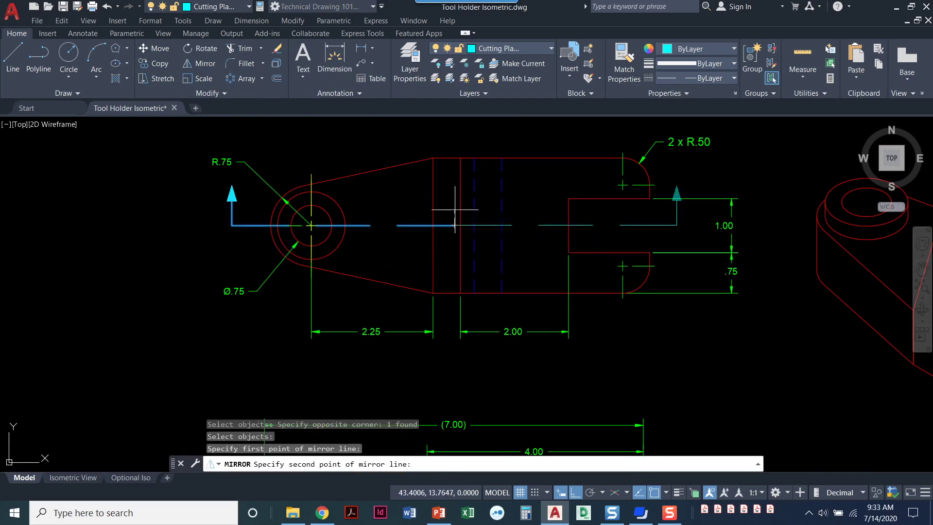
left_click(460, 183)
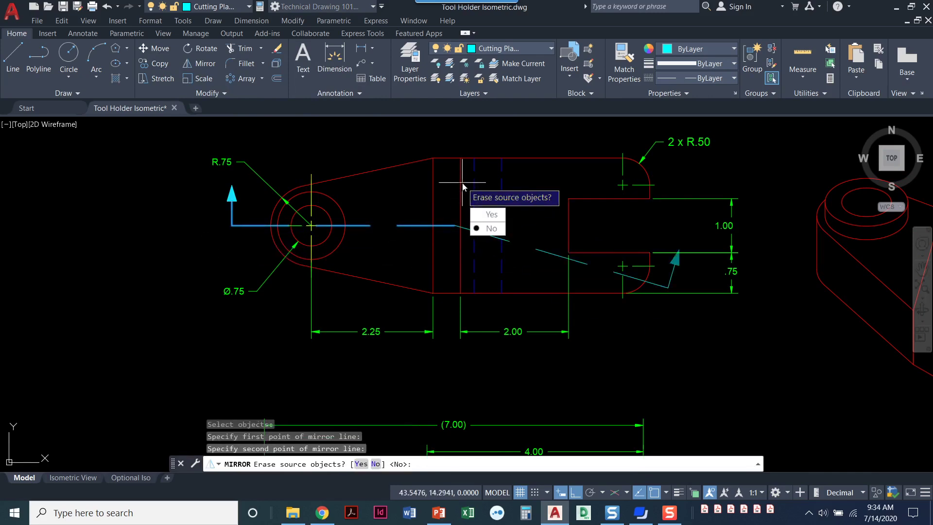
key("Escape")
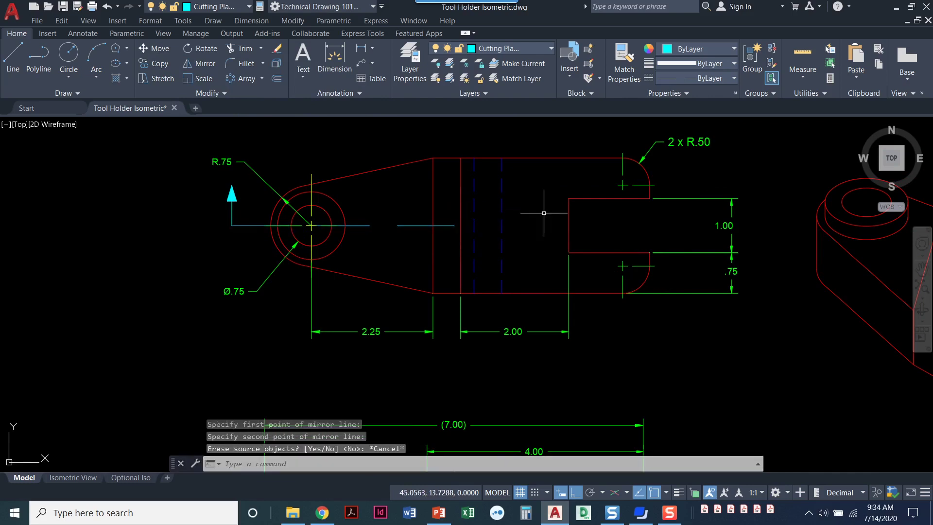
- Mirror the arrow polyline about a vertical line through its inner endpoint at the part's mid-length, keeping the original
left_click(199, 63)
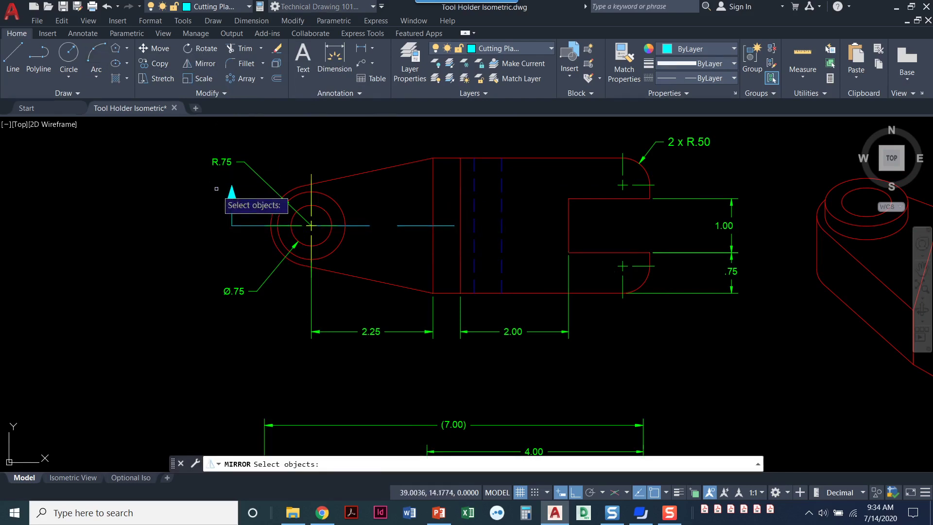
left_click(231, 204)
key("Return")
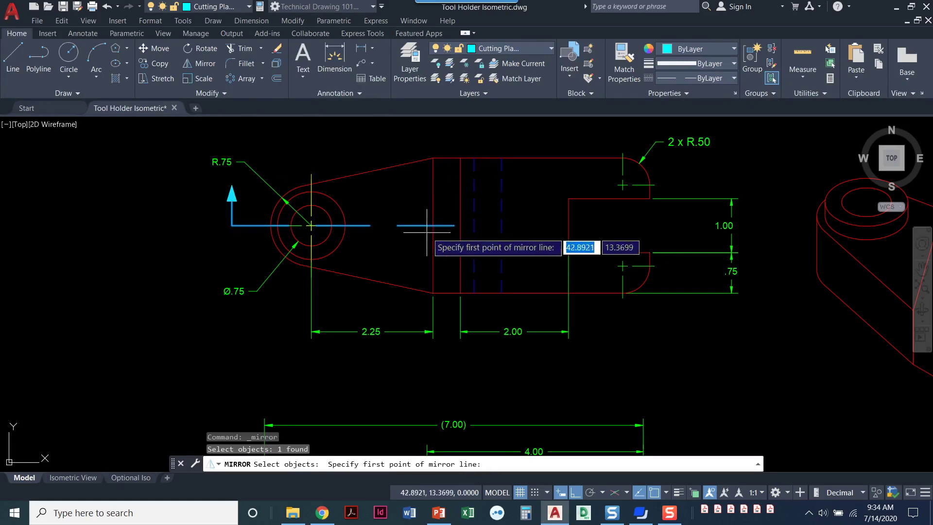
left_click(454, 225)
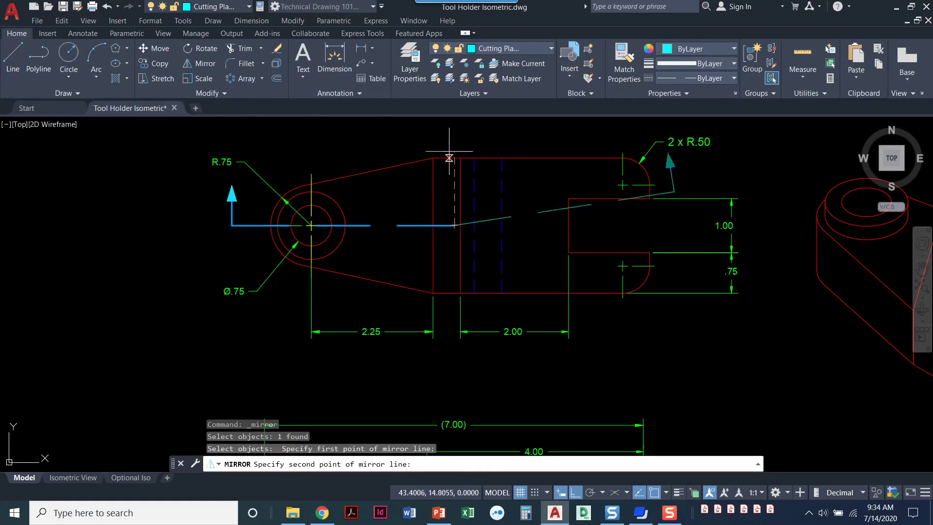
left_click(457, 124)
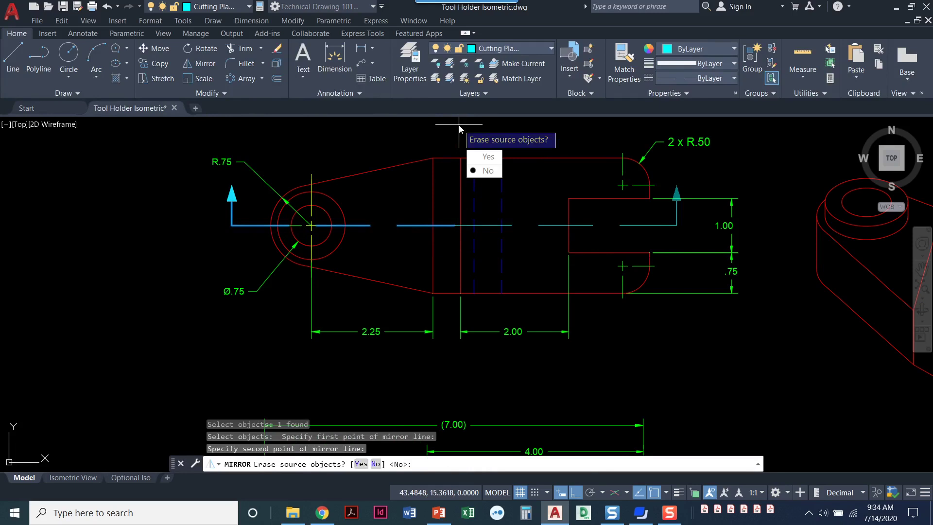
key("Return")
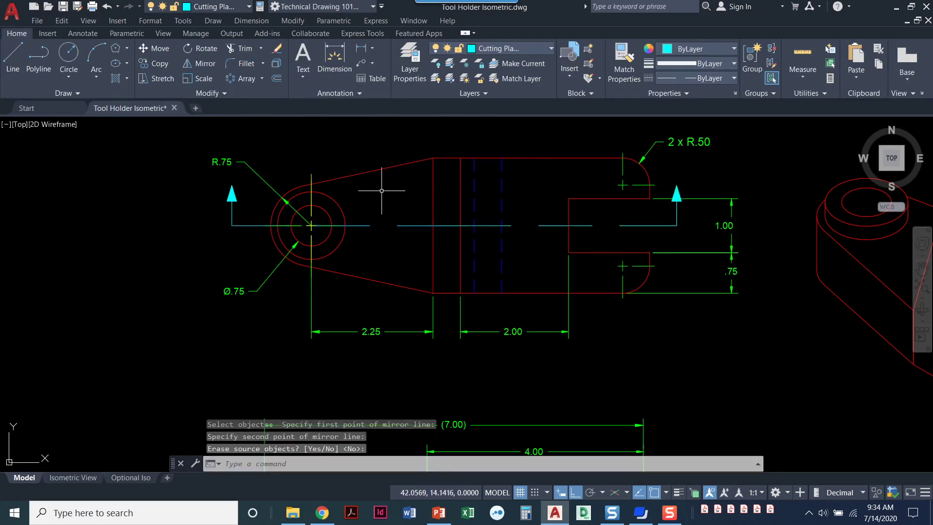
- Shorten the arrow at the slotted end of the top view by stretching the arrowhead's base and tip vertices straight down toward the cutting line
scroll(704, 221, "up", 2)
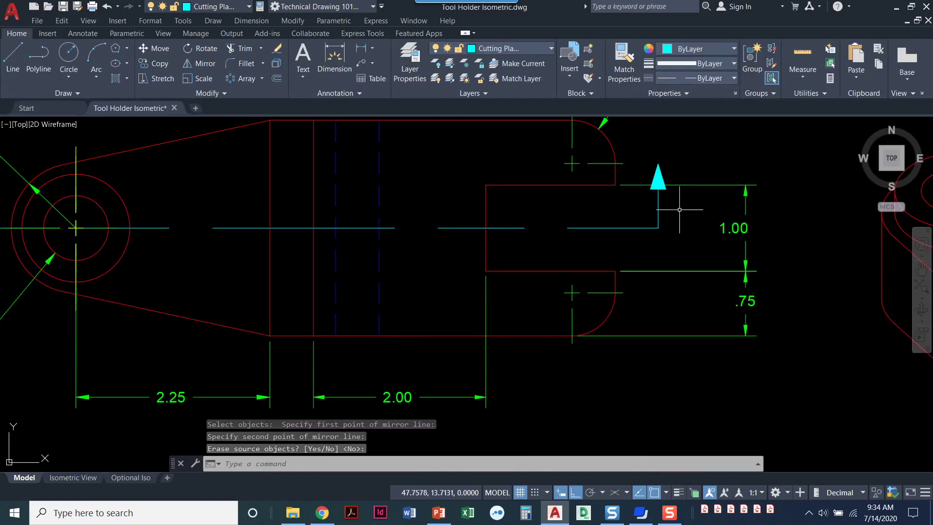
scroll(665, 217, "down", 2)
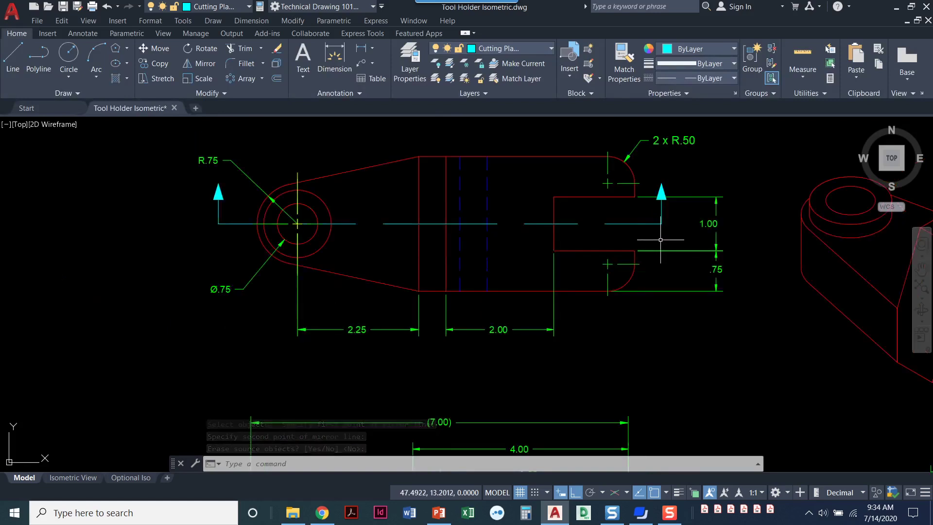
scroll(658, 230, "up", 4)
left_click_drag(670, 196, 629, 201)
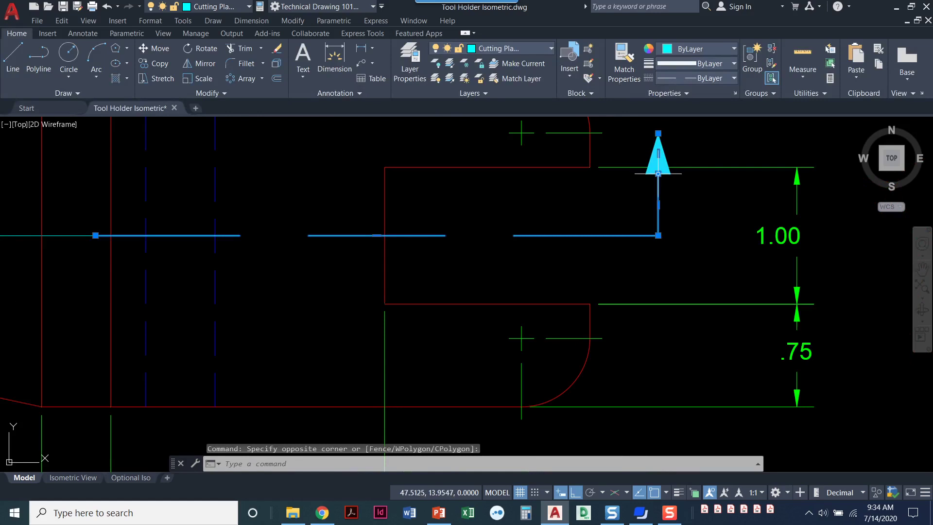
left_click(659, 171)
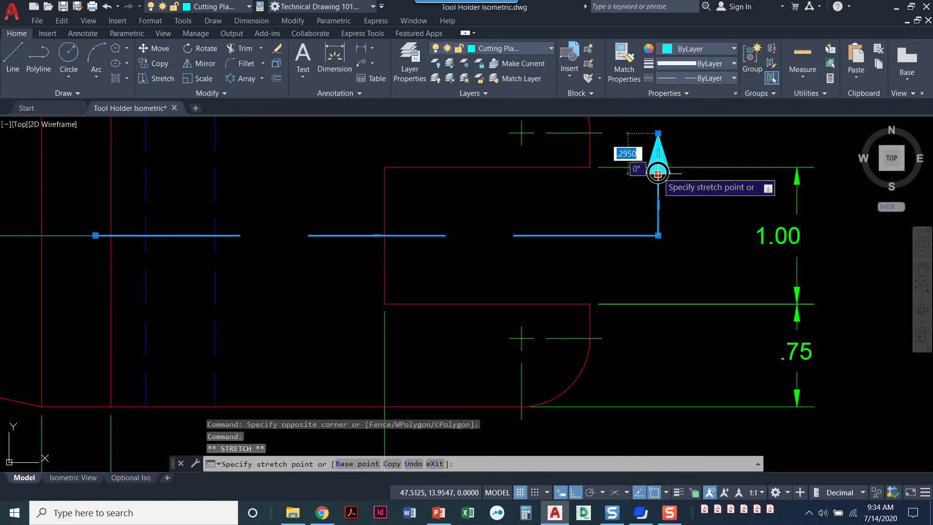
left_click(658, 203)
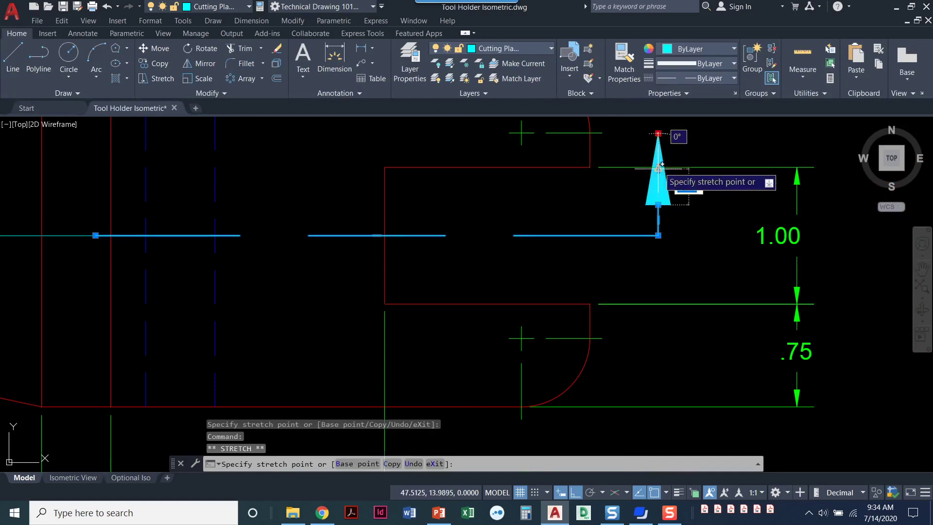
left_click(658, 167)
scroll(593, 210, "down", 2)
middle_click_drag(593, 211, 656, 211)
key("Escape")
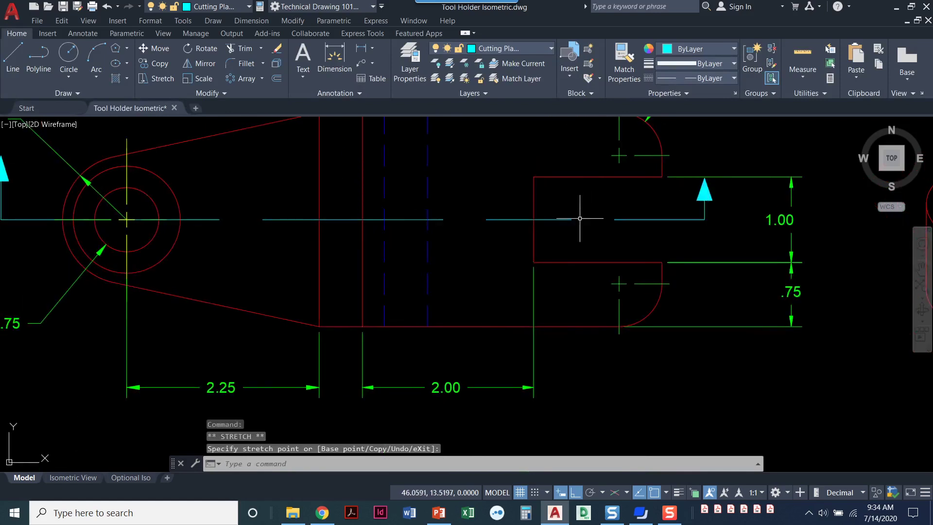
- Shorten the arrow at the rounded end the same way, stretching its arrowhead's base and tip straight down to match the opposite arrow
middle_click_drag(577, 214, 622, 217)
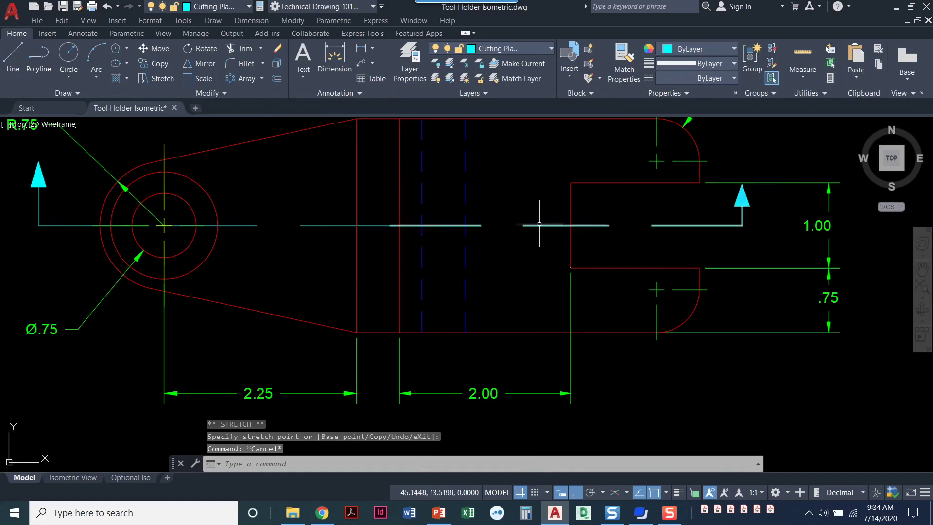
scroll(540, 223, "down", 2)
scroll(387, 201, "up", 2)
left_click(249, 220)
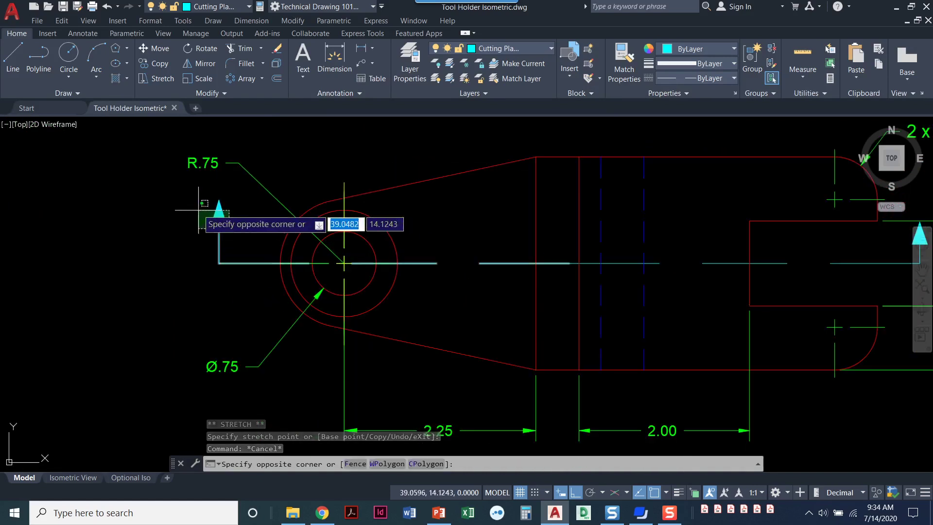
left_click(209, 229)
scroll(213, 233, "up", 2)
left_click(222, 220)
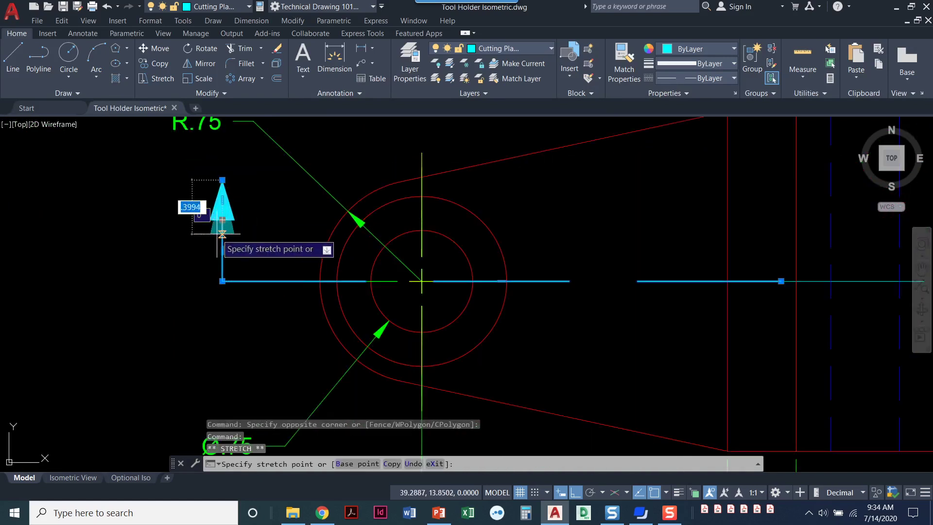
left_click(222, 250)
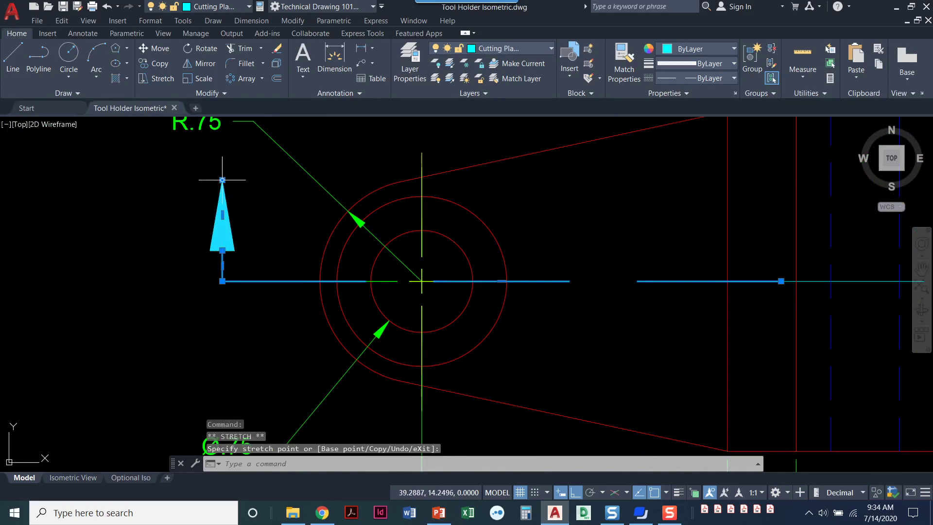
key("Escape")
key("Escape")
scroll(515, 255, "down", 2)
scroll(514, 255, "down", 4)
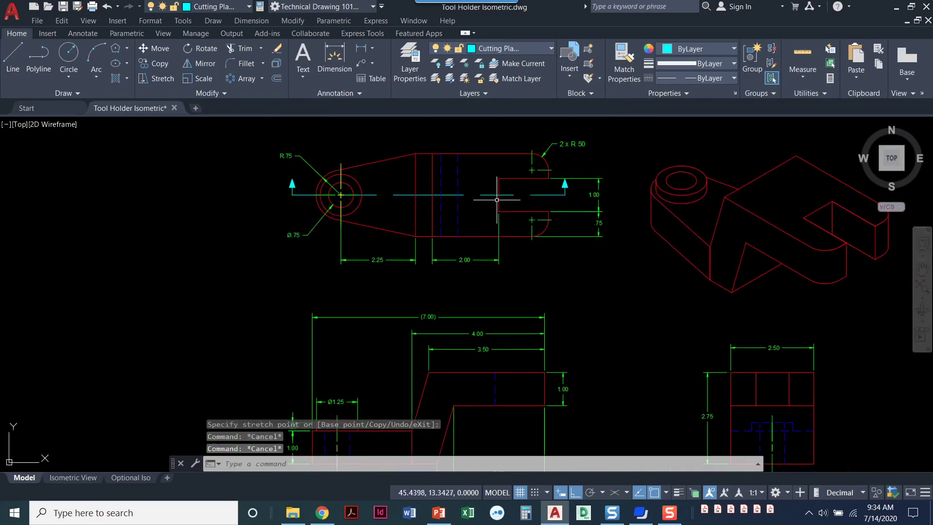
- Change the front view's three hidden lines, two for the hole and one for the slot, to the layer of the red visible outlines
mouse_move(490, 223)
middle_mouse_down()
mouse_move(457, 216)
mouse_move(404, 131)
middle_mouse_up()
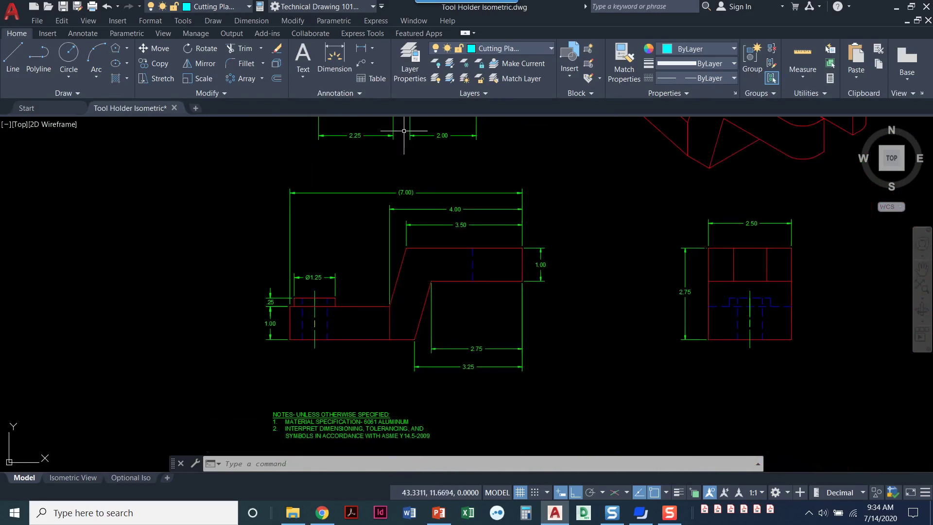
scroll(426, 285, "up", 2)
mouse_move(427, 280)
middle_mouse_down()
mouse_move(452, 267)
mouse_move(495, 266)
middle_mouse_up()
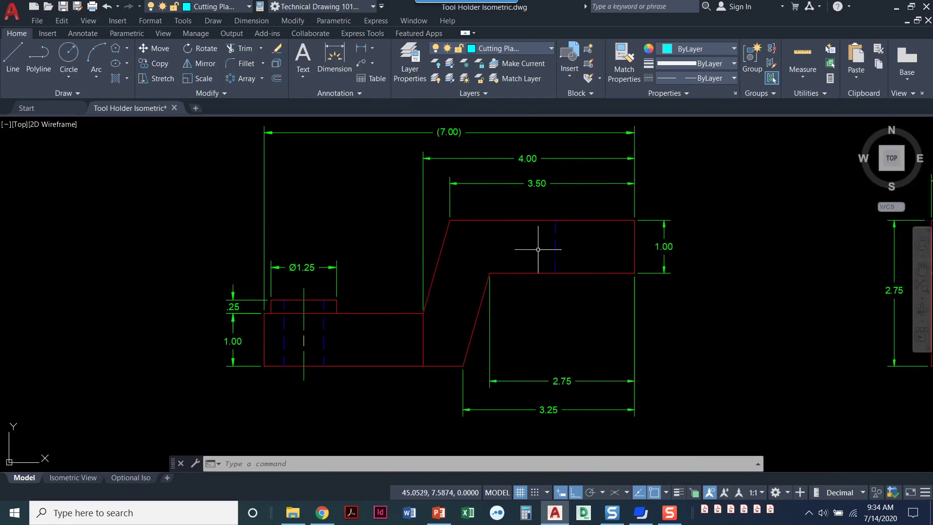
left_click(565, 241)
left_click(547, 243)
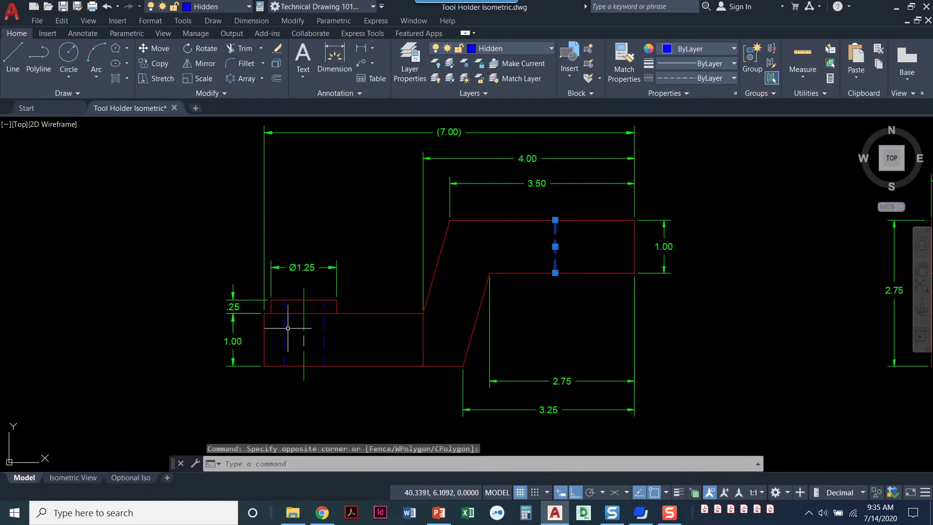
left_click(338, 349)
left_click(282, 344)
left_click(292, 349)
left_click(286, 328)
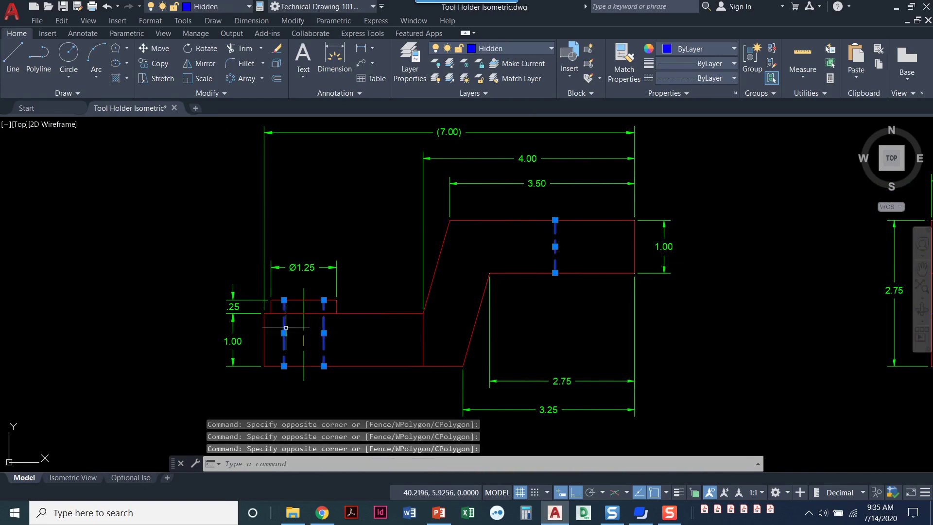
left_click(506, 47)
left_click(502, 355)
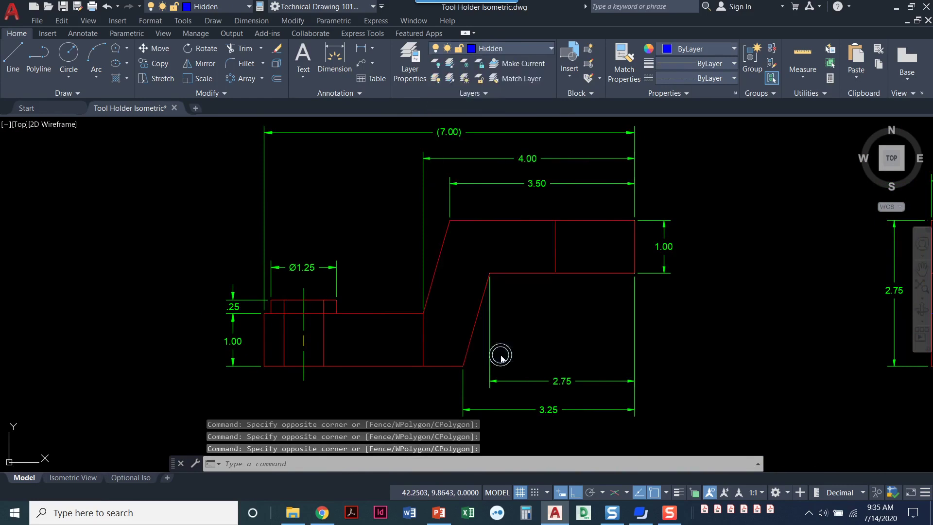
key("Escape")
key("Escape")
key("Escape")
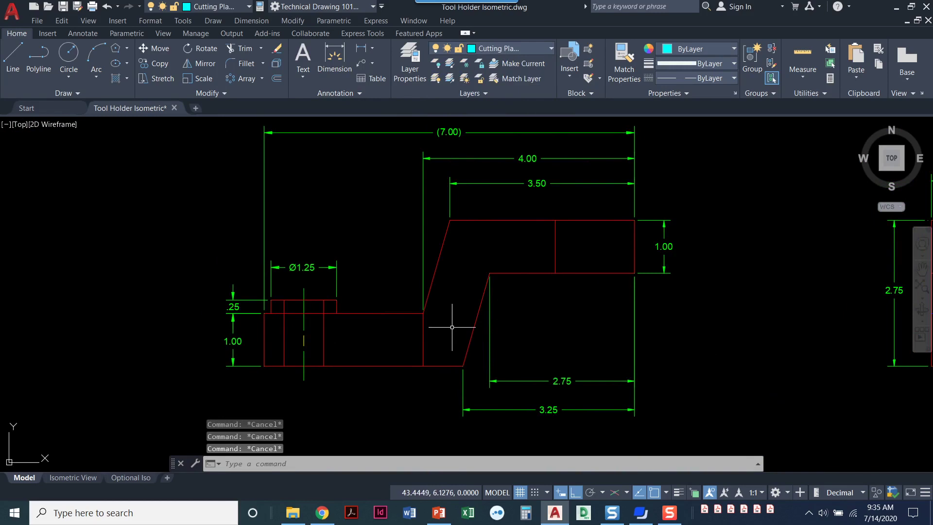
- Erase the vertical line in the front view where the lower arm meets the slanted web
scroll(424, 333, "down", 5)
scroll(500, 250, "up", 3)
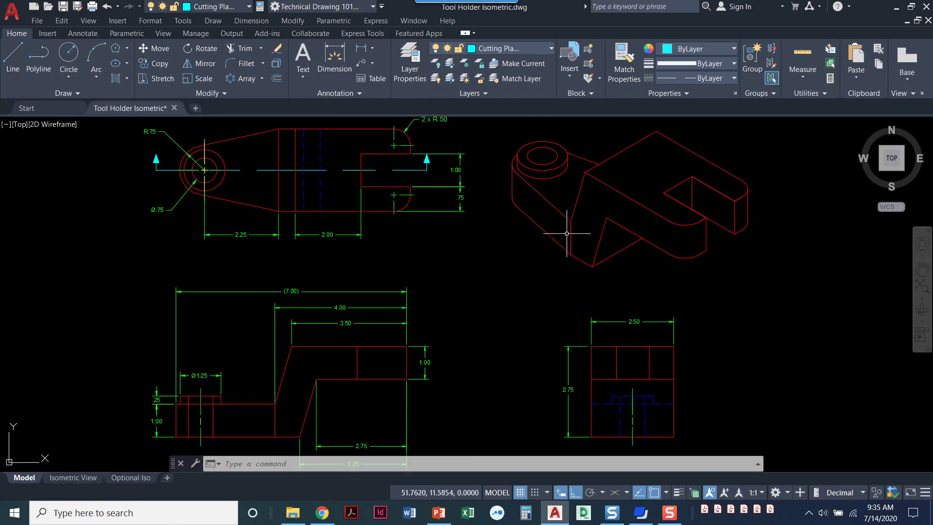
left_click(283, 417)
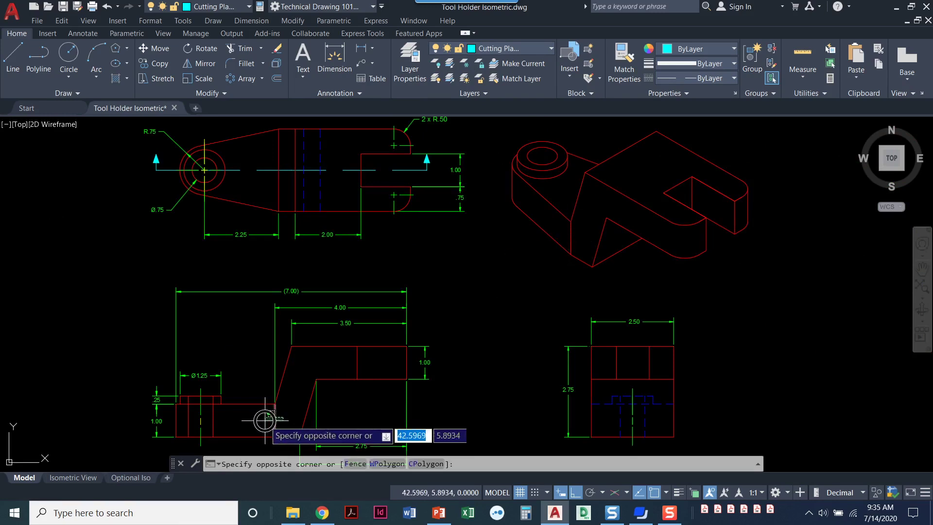
left_click(265, 419)
key("Delete")
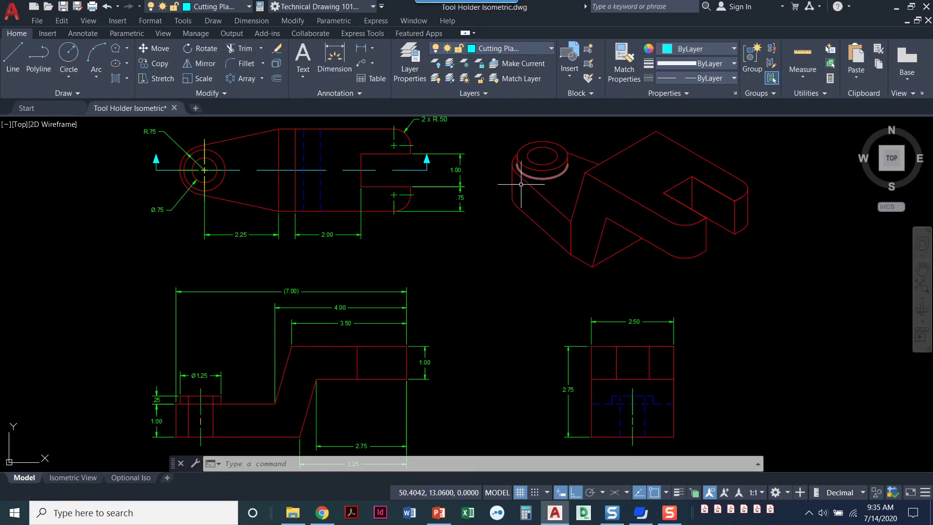
- Trim away the horizontal line beneath the Ø1.25 boss in the front view, across the hole and both side walls
scroll(204, 409, "up", 4)
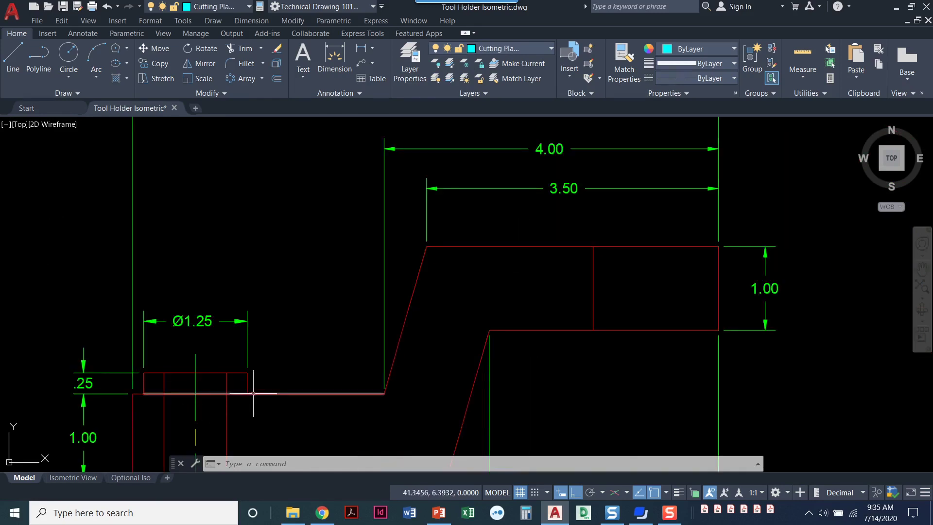
mouse_move(187, 385)
middle_mouse_down()
mouse_move(228, 367)
mouse_move(275, 325)
middle_mouse_up()
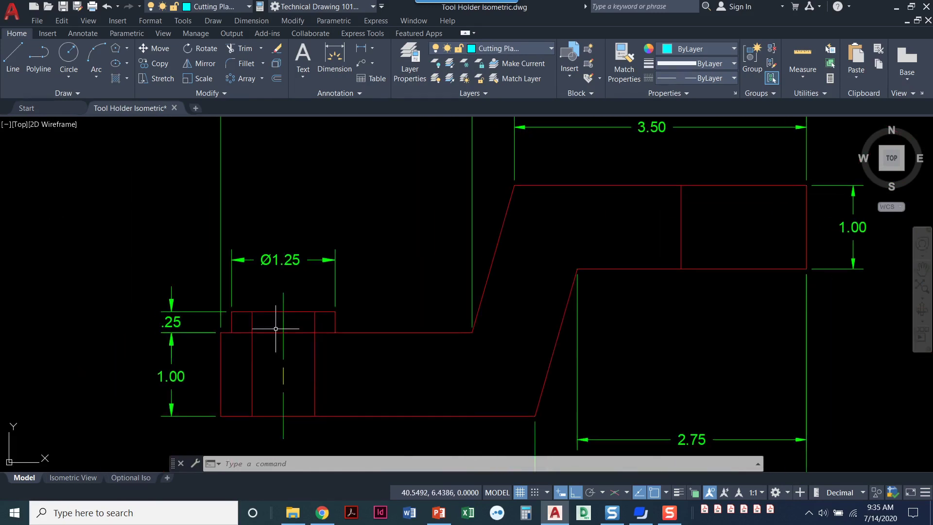
left_click(245, 51)
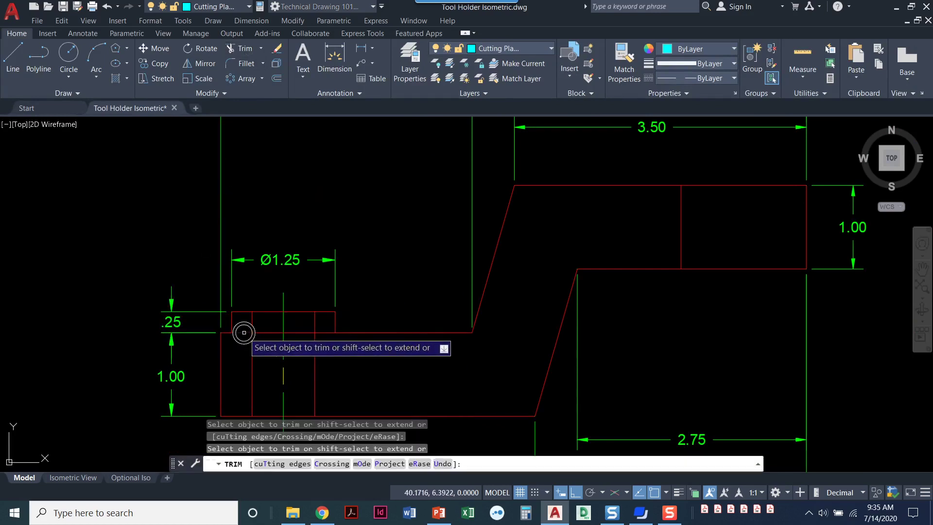
left_click(265, 332)
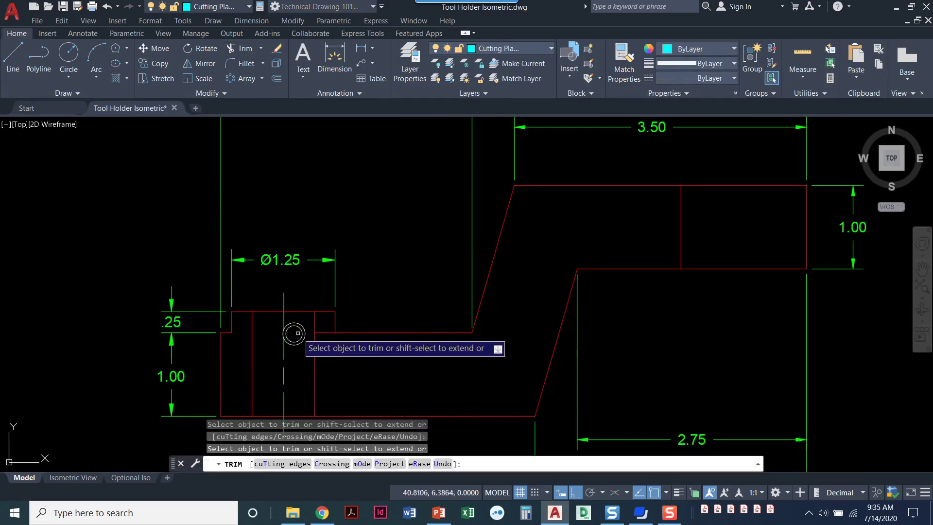
left_click(324, 332)
key("Return")
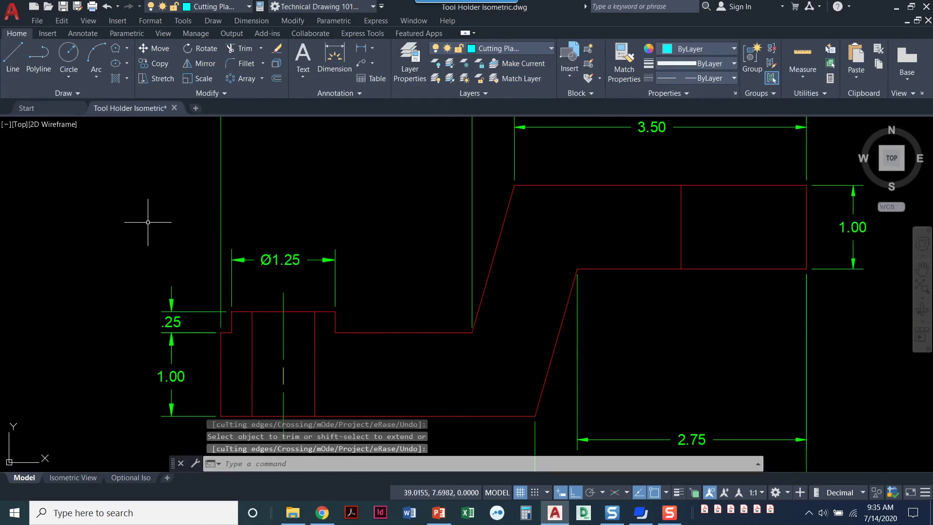
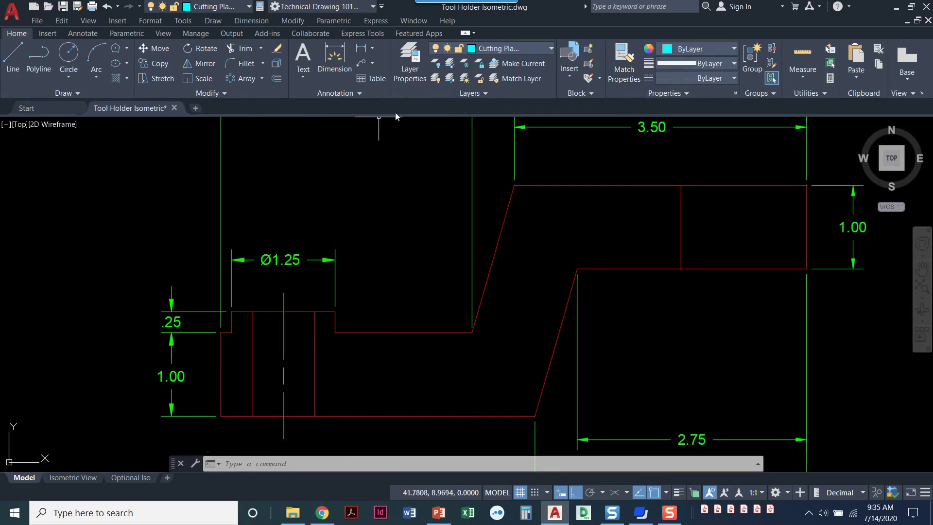
- Create a new layer named Hatch Pattern with the colour cyan
left_click(410, 66)
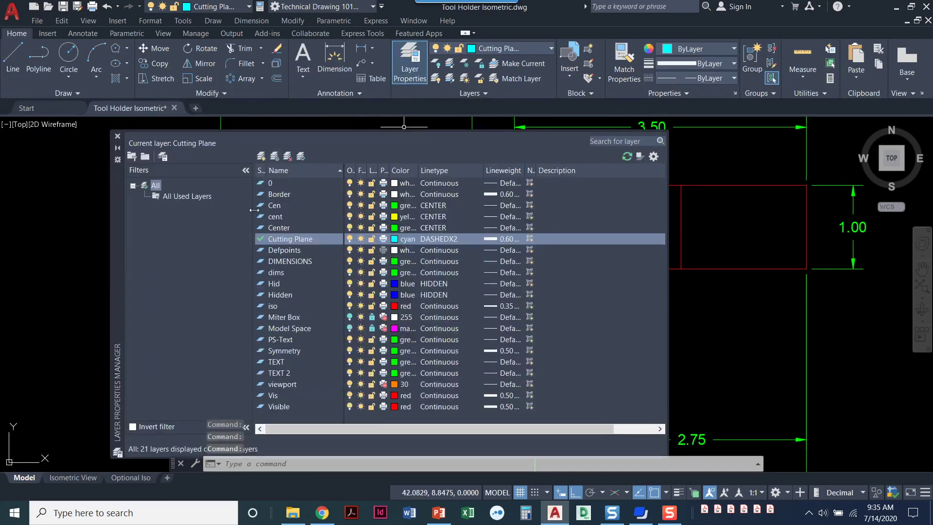
left_click(261, 156)
type("Hatch")
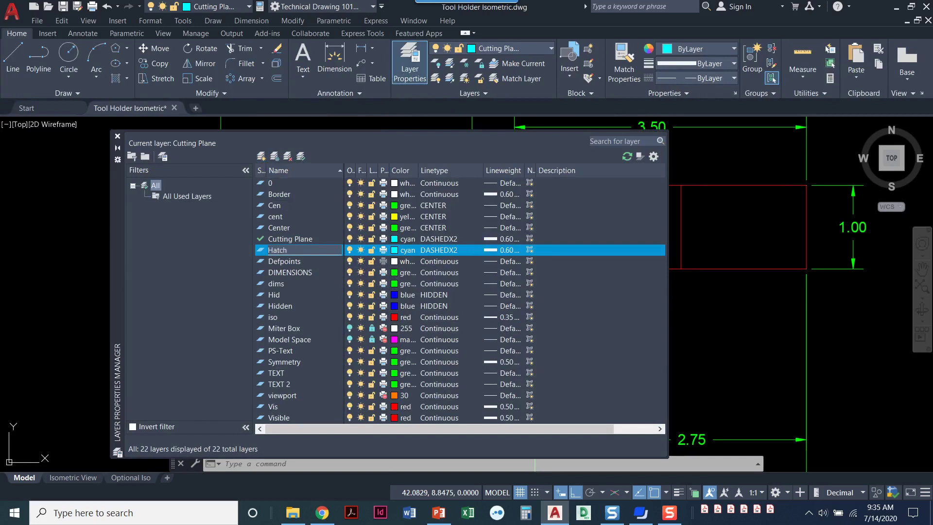
type(" Pattern")
left_click(402, 254)
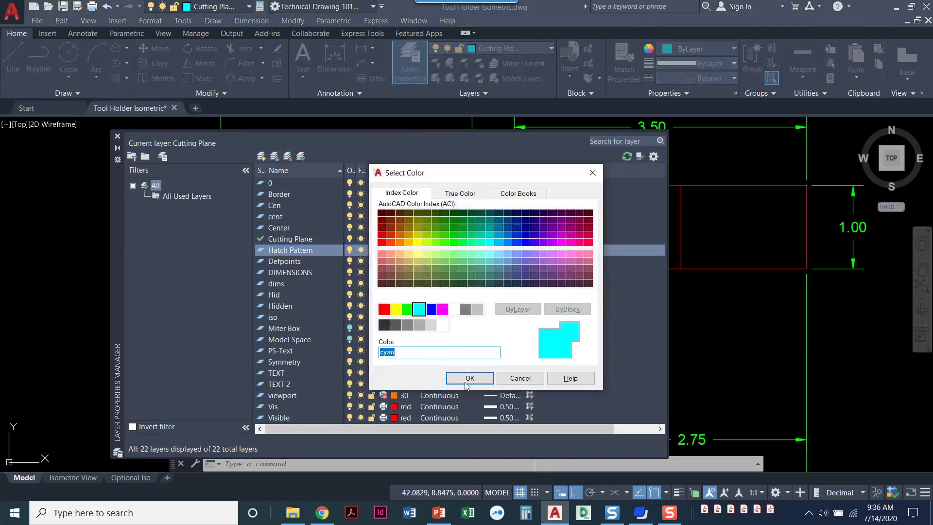
left_click(466, 383)
- Give the Hatch Pattern layer the Continuous linetype and the Default lineweight, and close the layer manager
left_click(440, 250)
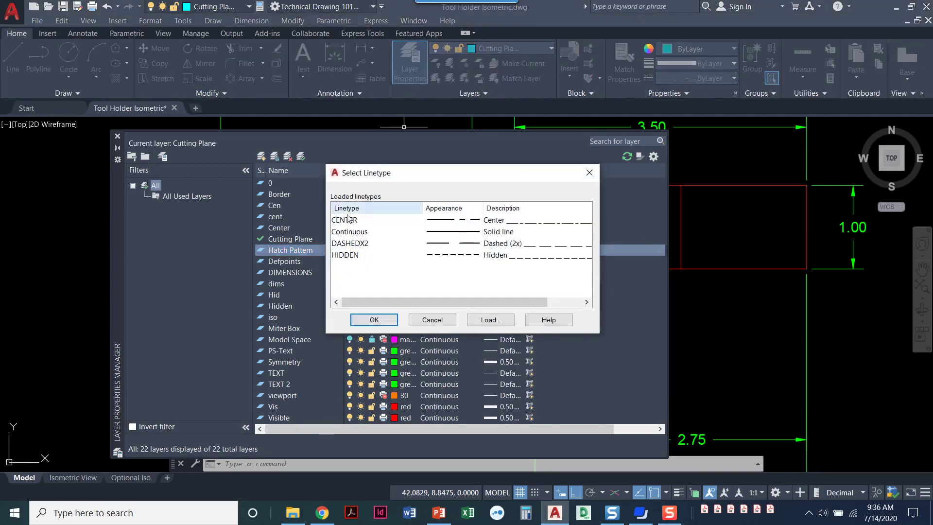
left_click(350, 233)
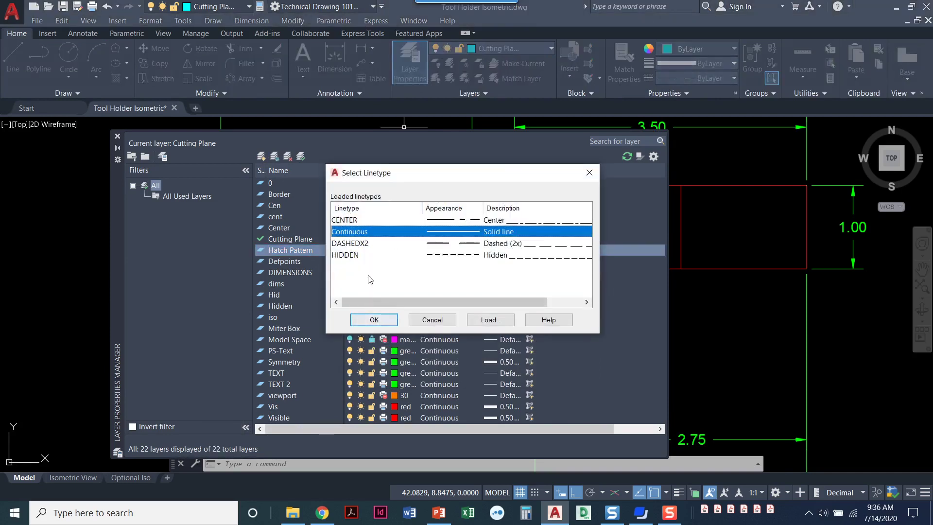
left_click(372, 320)
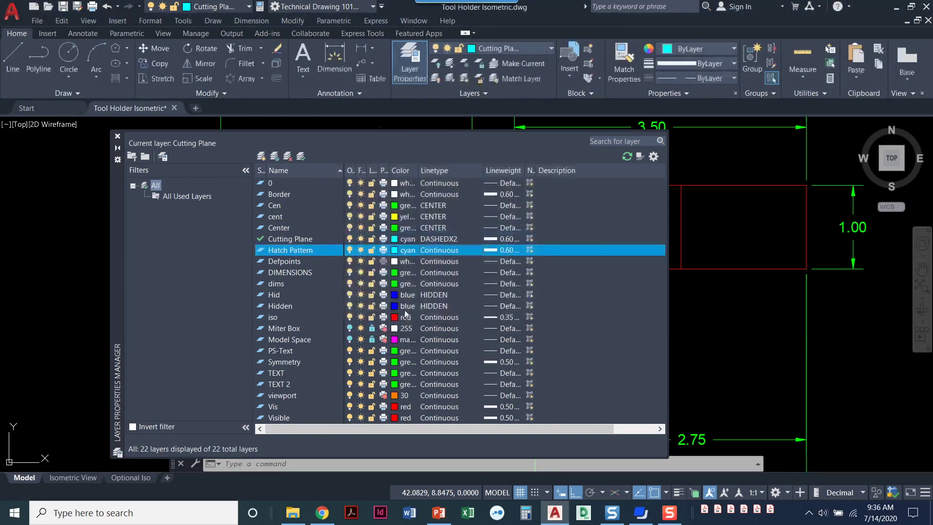
left_click(497, 250)
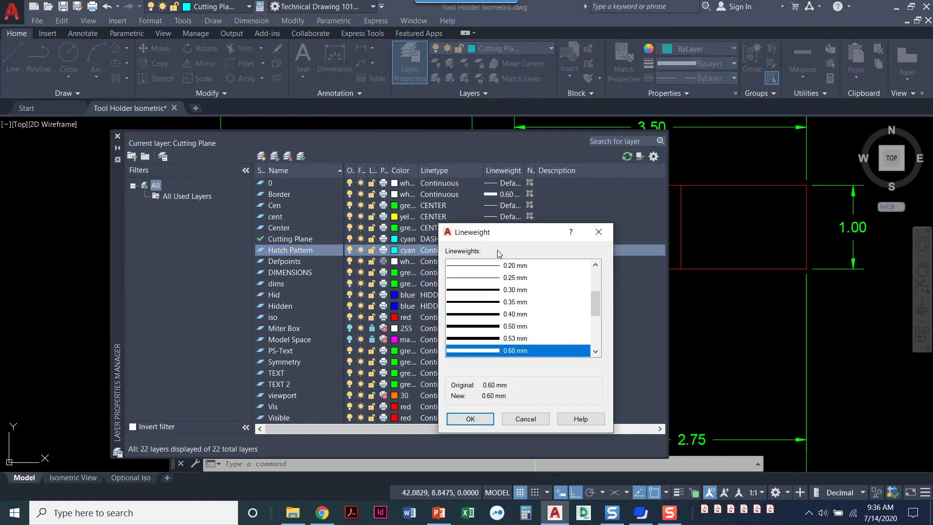
scroll(499, 272, "up", 3)
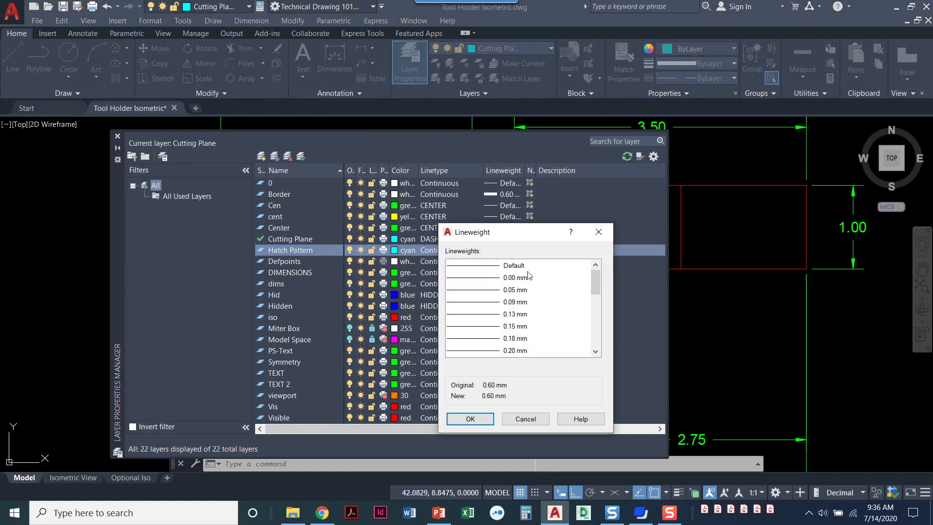
left_click(515, 265)
left_click(470, 419)
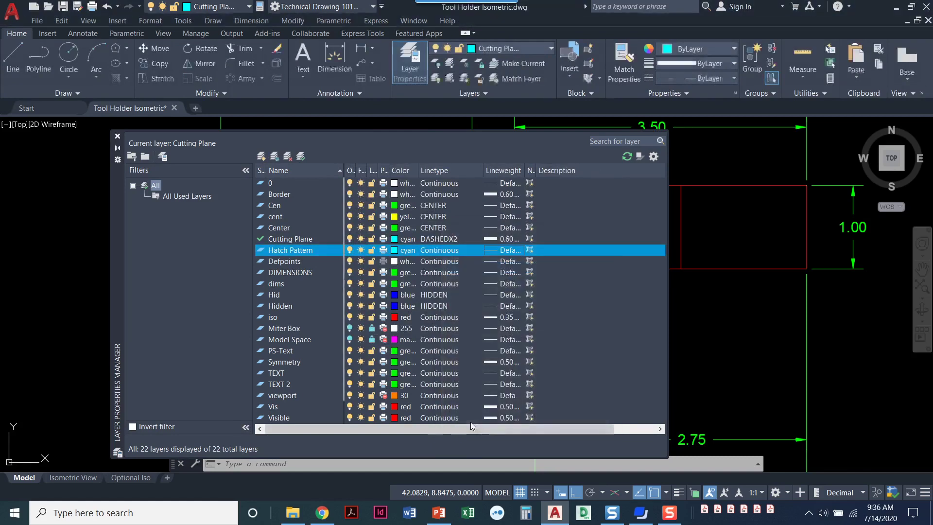
left_click(118, 137)
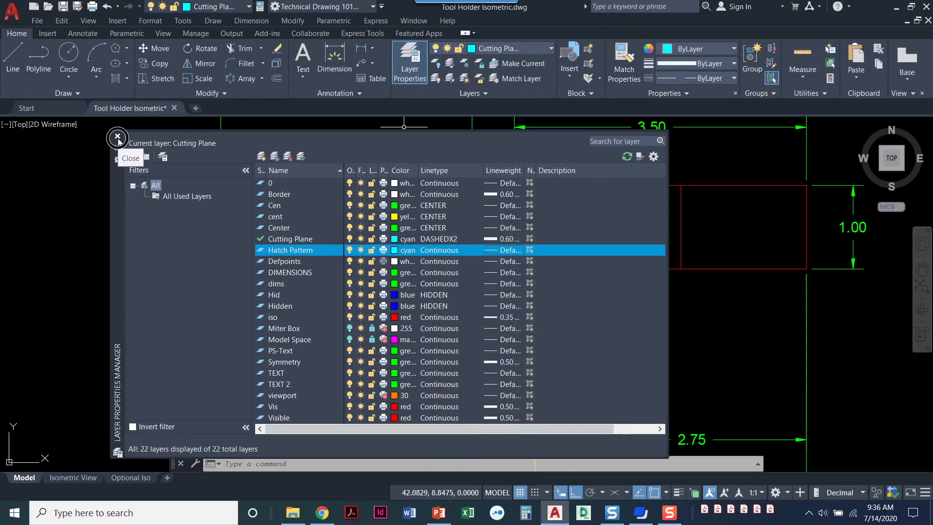
left_click(117, 138)
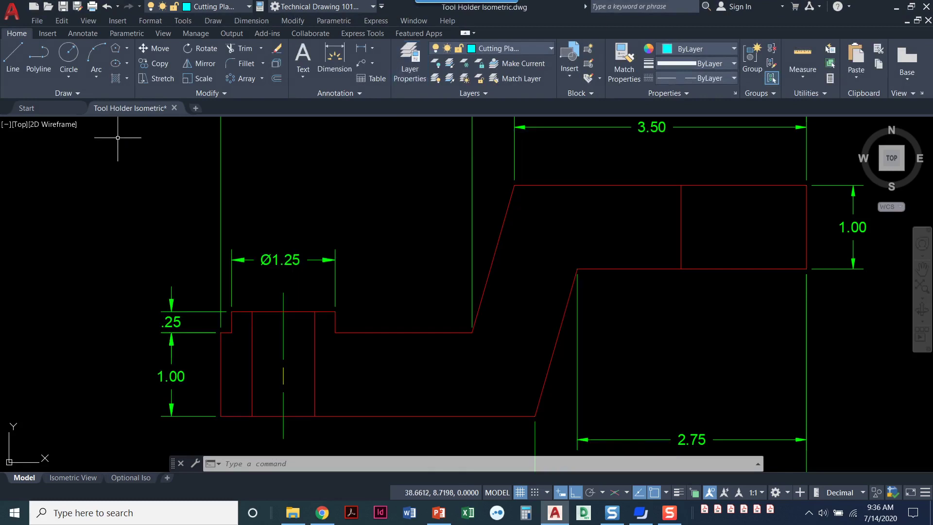
- Make Hatch Pattern the current layer and fill the front view's two cut regions on either side of the hole with the ANSI31 hatch
left_click(519, 48)
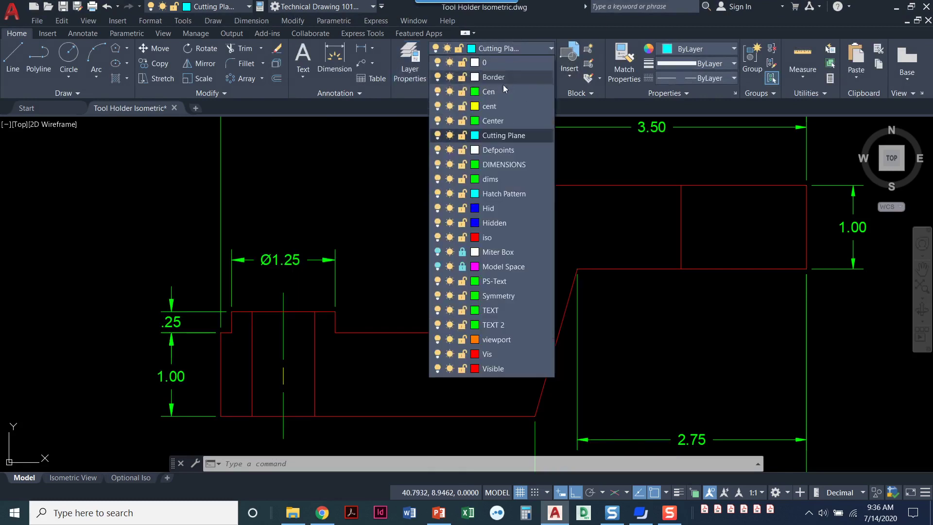
left_click(503, 194)
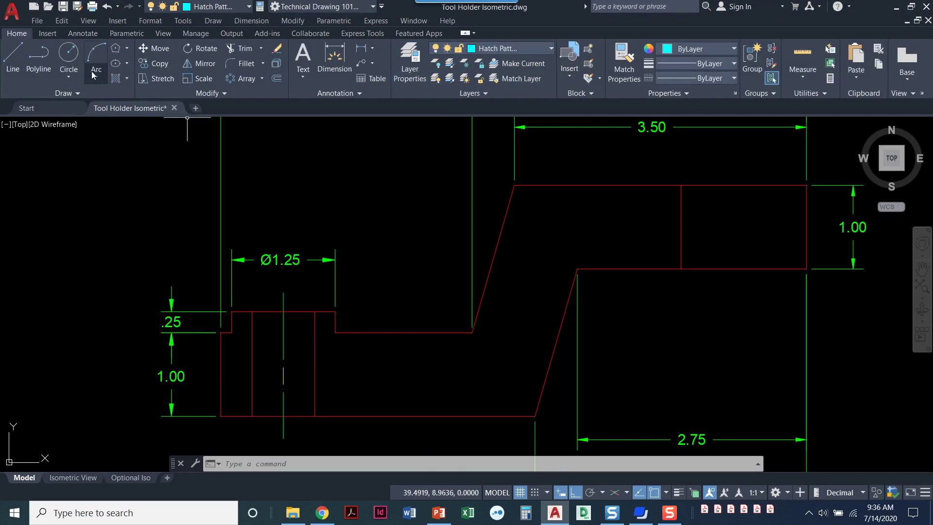
left_click(115, 79)
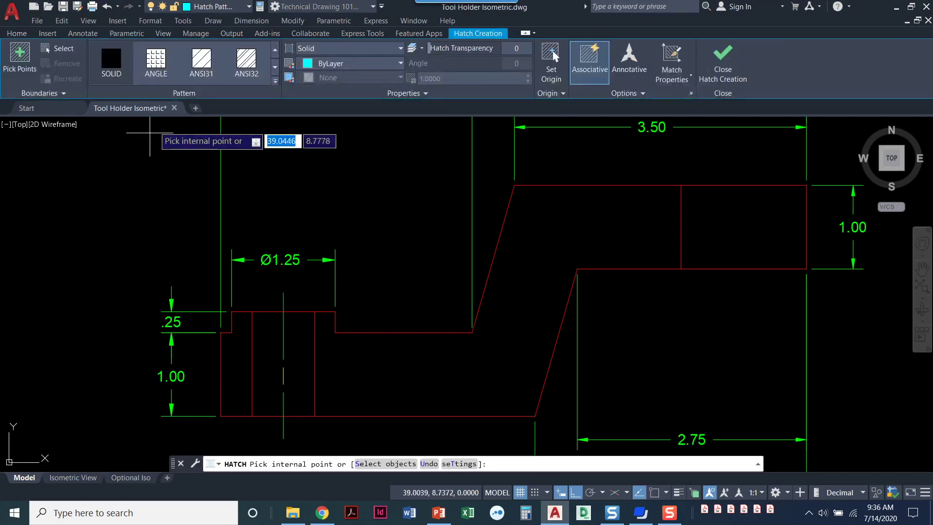
left_click(199, 68)
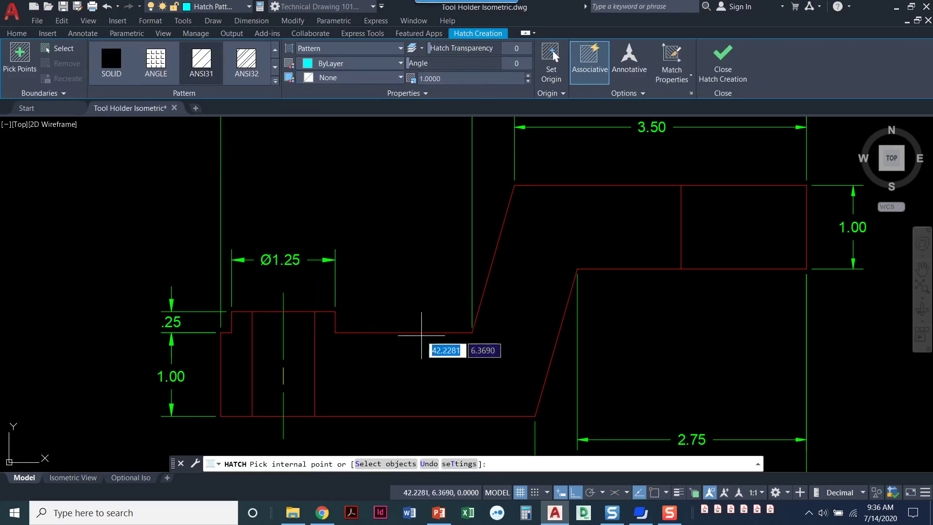
left_click(495, 347)
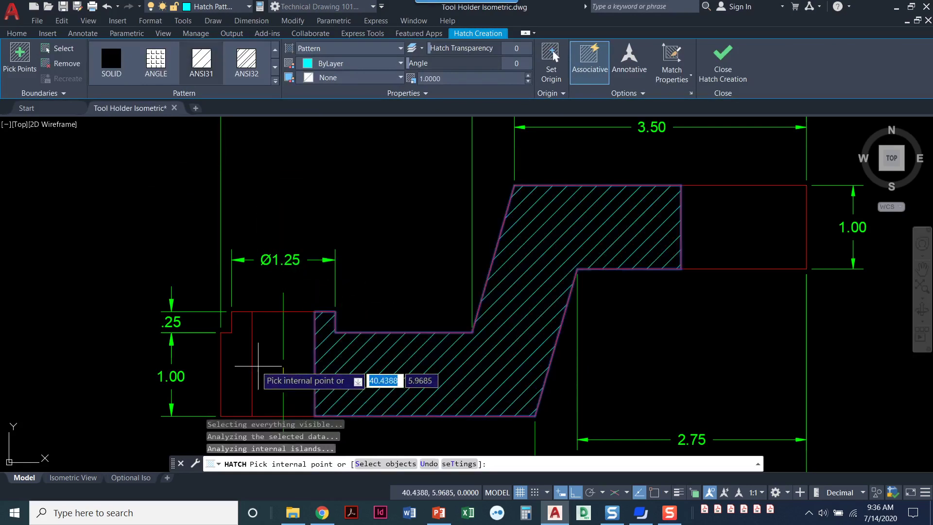
left_click(243, 372)
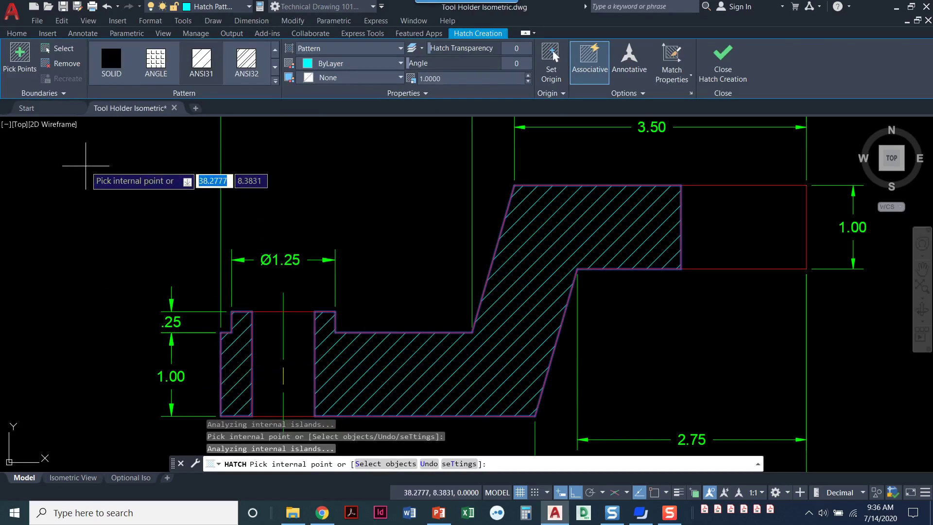
key("Return")
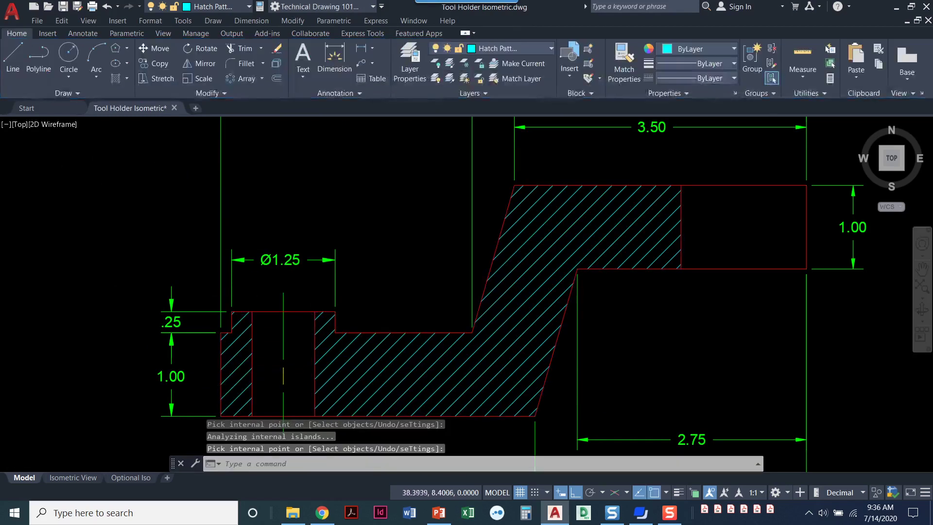
scroll(90, 189, "down", 4)
middle_click_drag(94, 198, 93, 240)
scroll(98, 243, "down", 2)
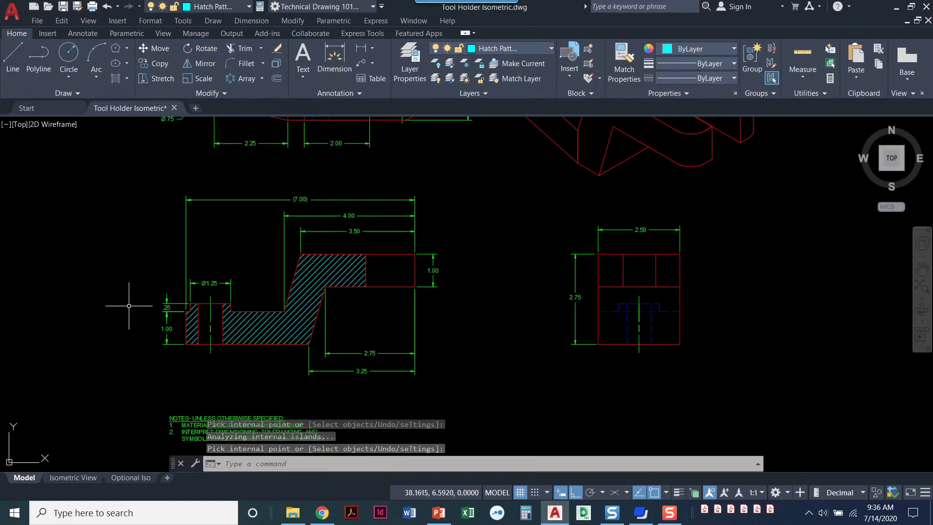
scroll(129, 309, "down", 1)
middle_click_drag(129, 308, 200, 320)
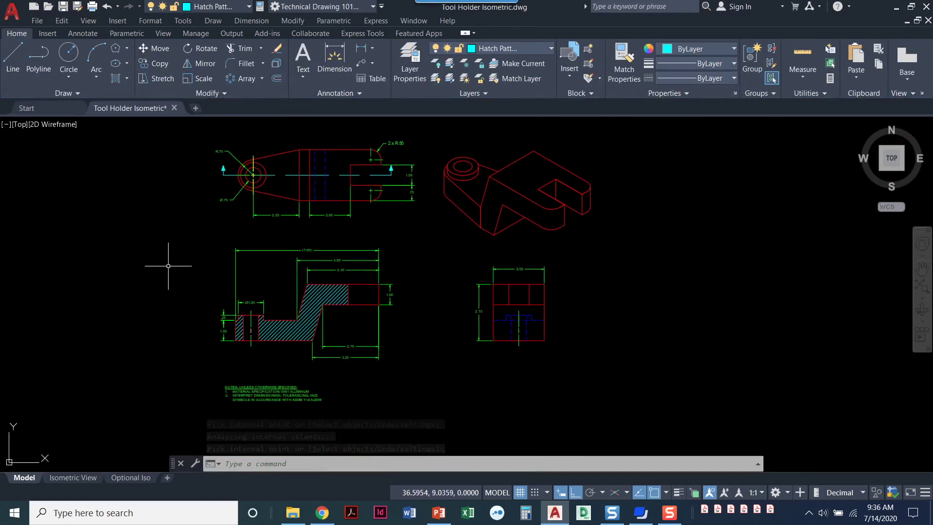